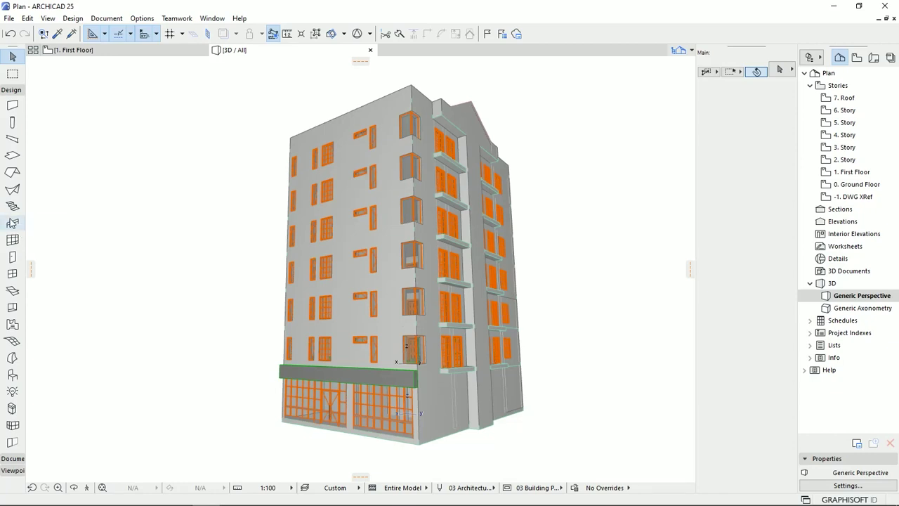
Step: Examine the row of separate stair models in the 3D view from several angles
scroll(393, 304, "down", 5)
scroll(388, 301, "down", 1)
middle_click_drag(385, 299, 384, 369, "shift")
scroll(390, 292, "down", 1)
scroll(392, 293, "down", 1)
middle_click_drag(377, 289, 113, 312, "shift")
scroll(246, 343, "up", 5)
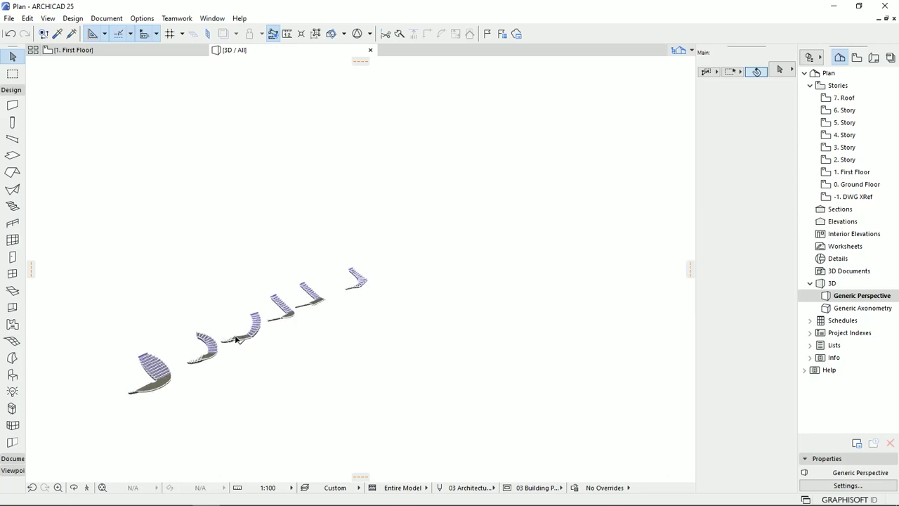
middle_click_drag(324, 307, 519, 313, "shift")
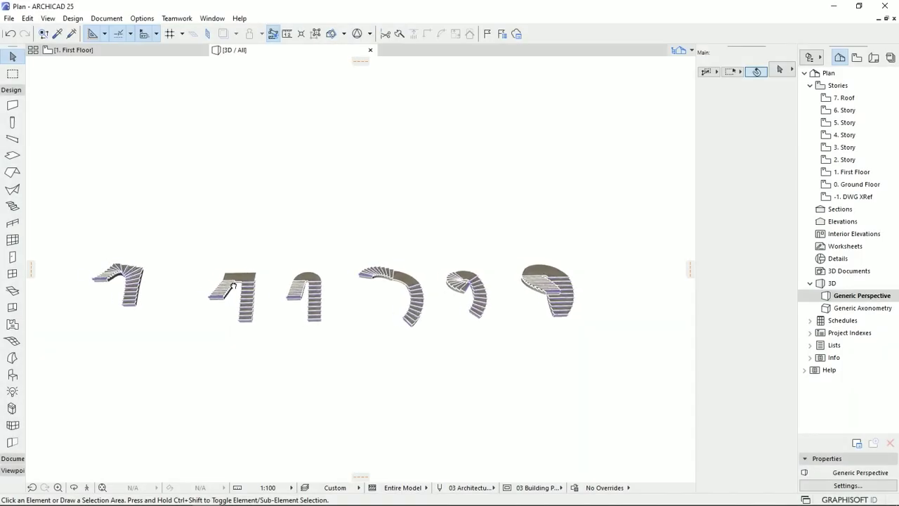
middle_click_drag(233, 286, 256, 294)
middle_click_drag(443, 307, 305, 316, "shift")
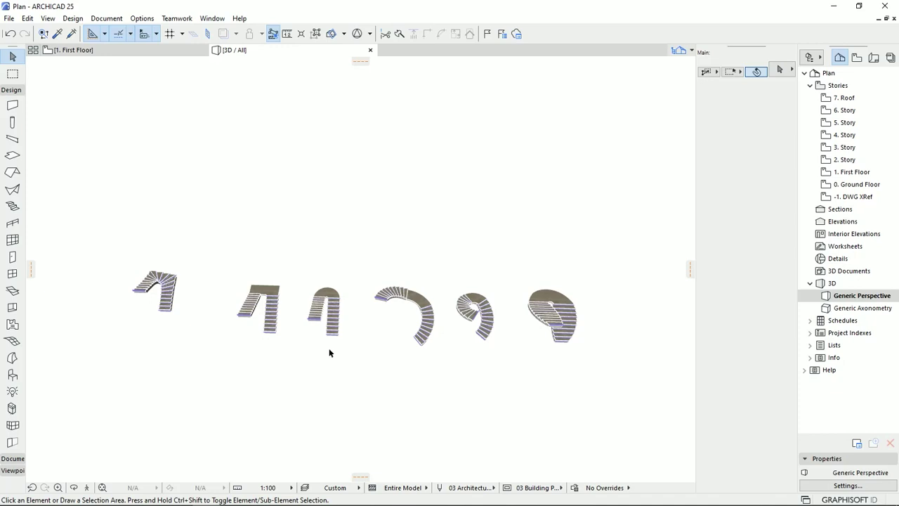
Step: Start the Railing tool and apply the Metal Railing favorite to its default settings
left_click(12, 223)
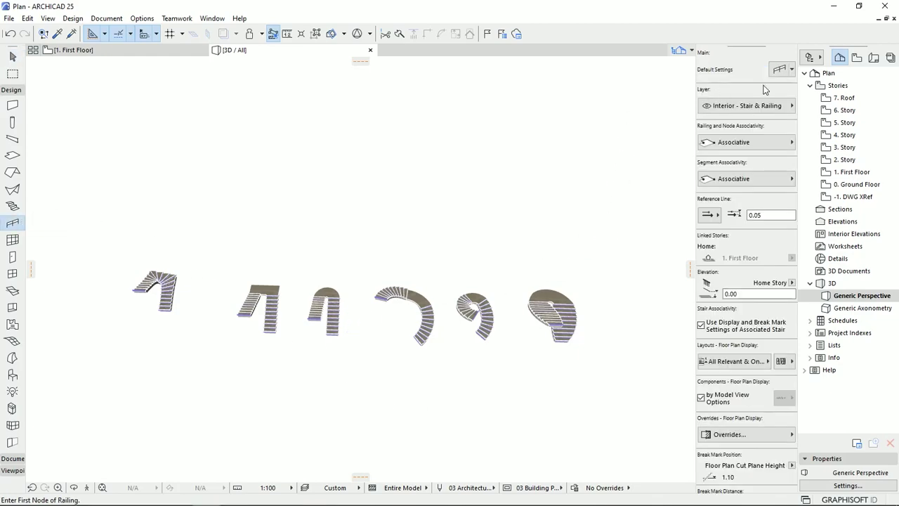
key("ctrl+t")
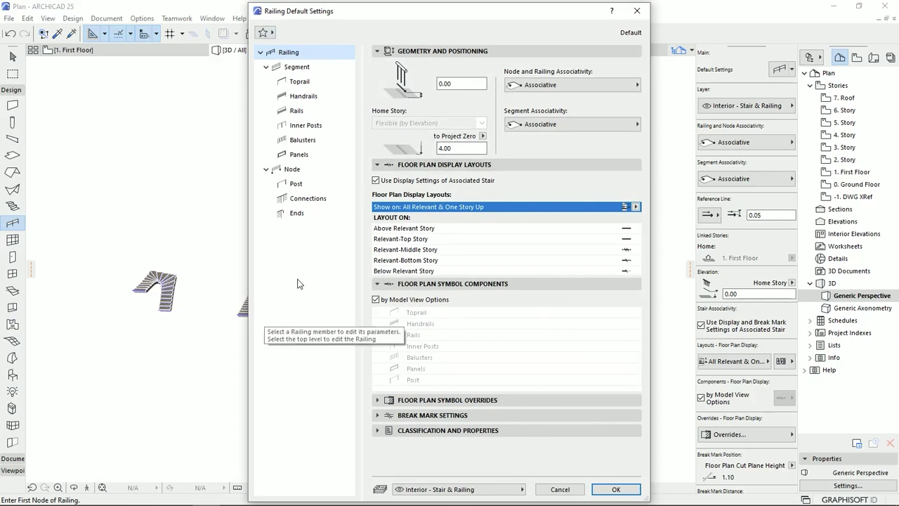
left_click(269, 33)
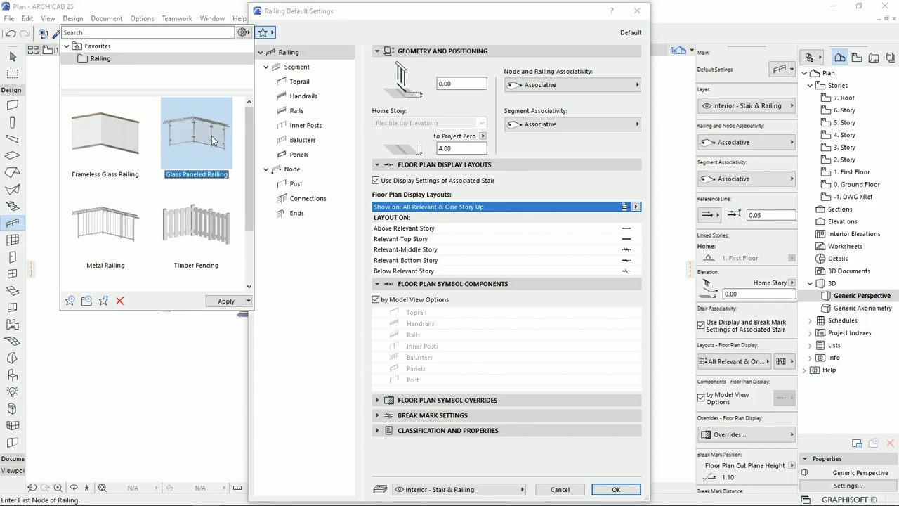
mouse_move(248, 179)
left_mouse_down()
mouse_move(247, 220)
mouse_move(245, 168)
mouse_move(246, 185)
left_mouse_up()
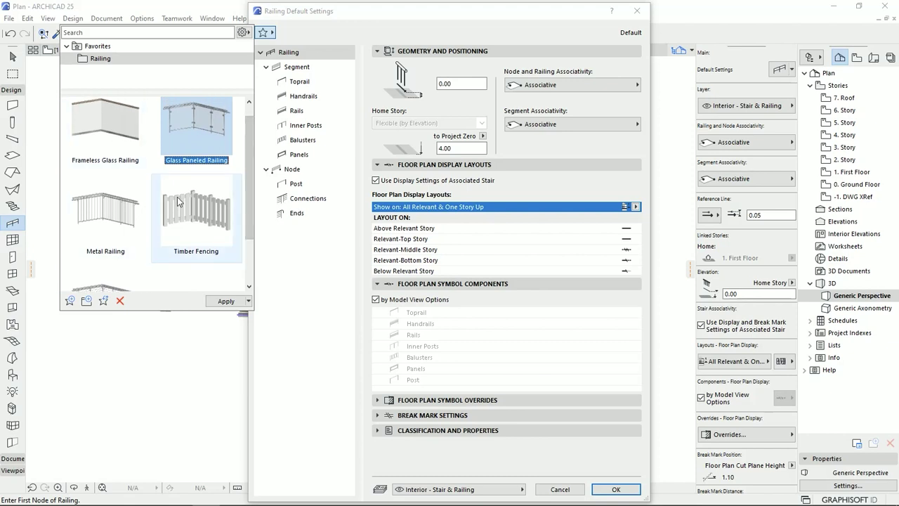
scroll(184, 271, "down", 1)
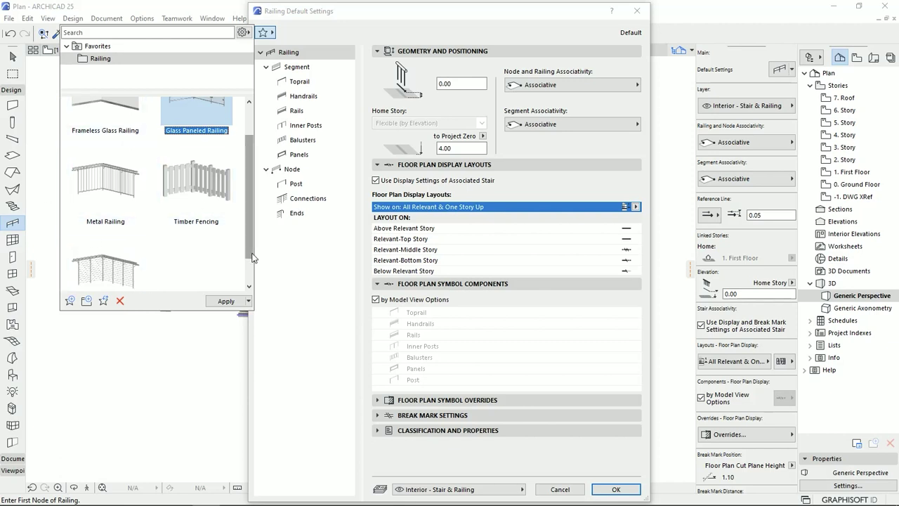
scroll(254, 255, "up", 1)
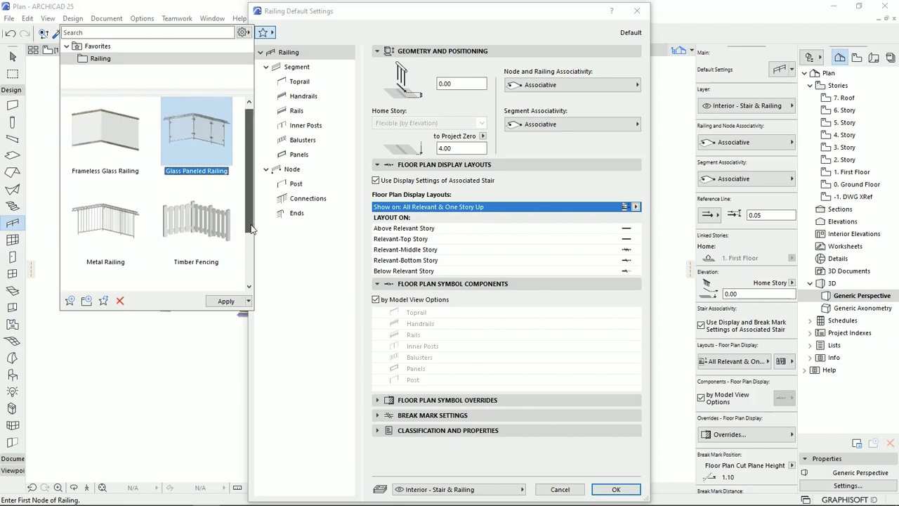
left_click(104, 221)
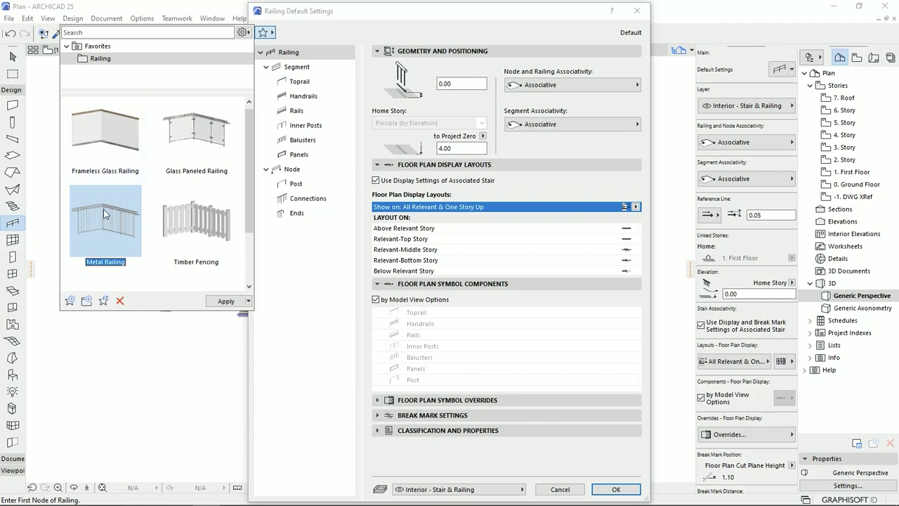
left_click(225, 300)
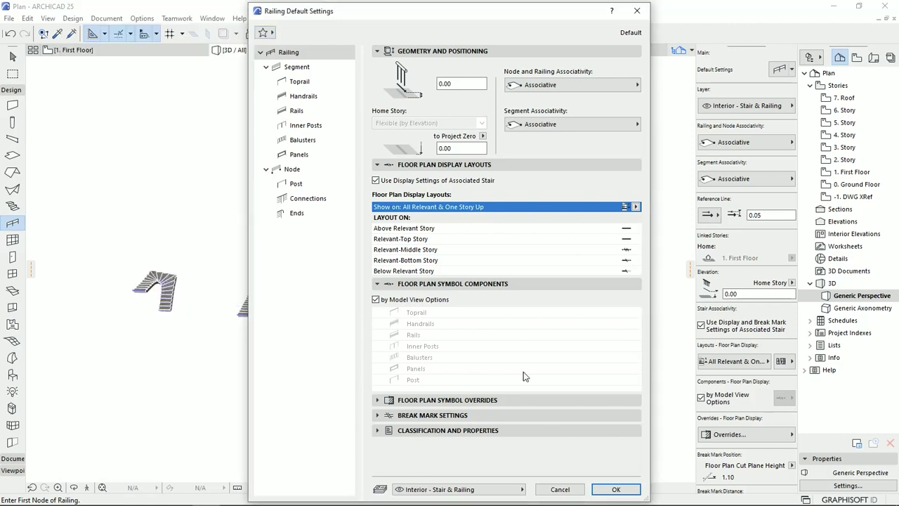
Step: Review the railing's segment settings and choose Associative for Node and Railing Associativity
left_click(298, 69)
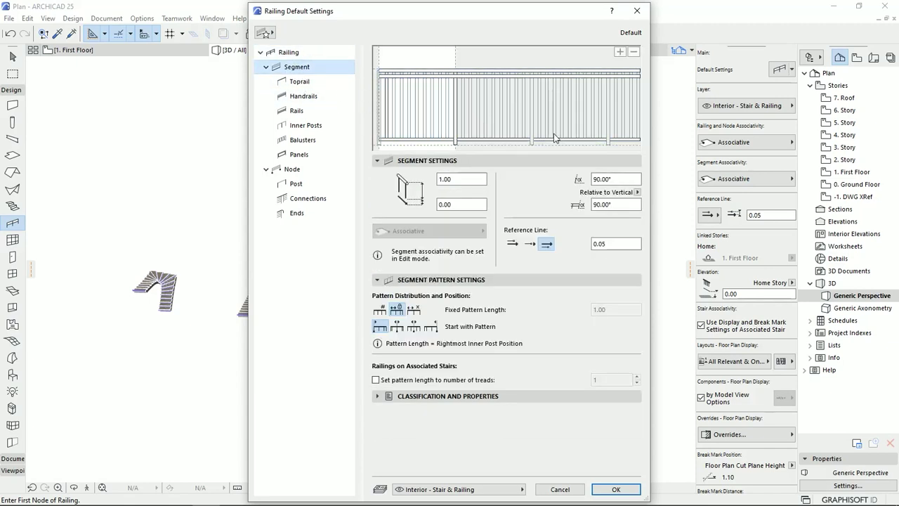
left_click(289, 54)
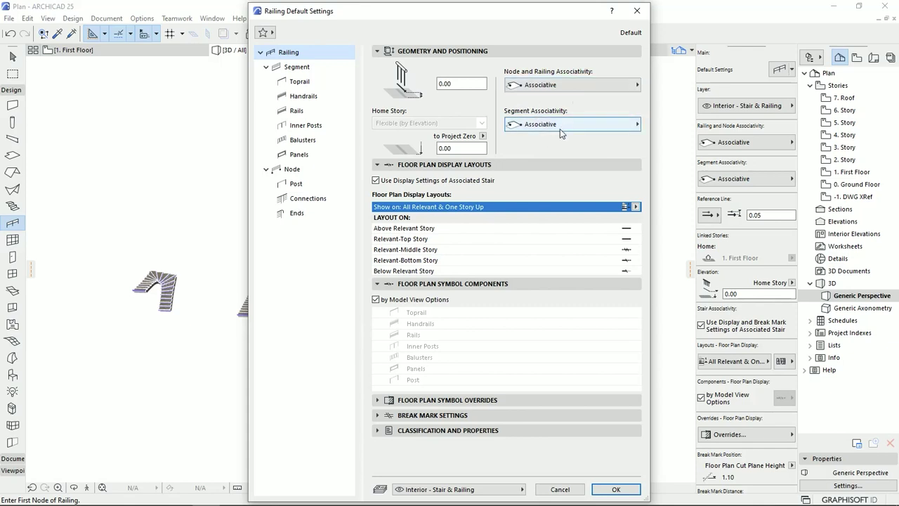
left_click(570, 86)
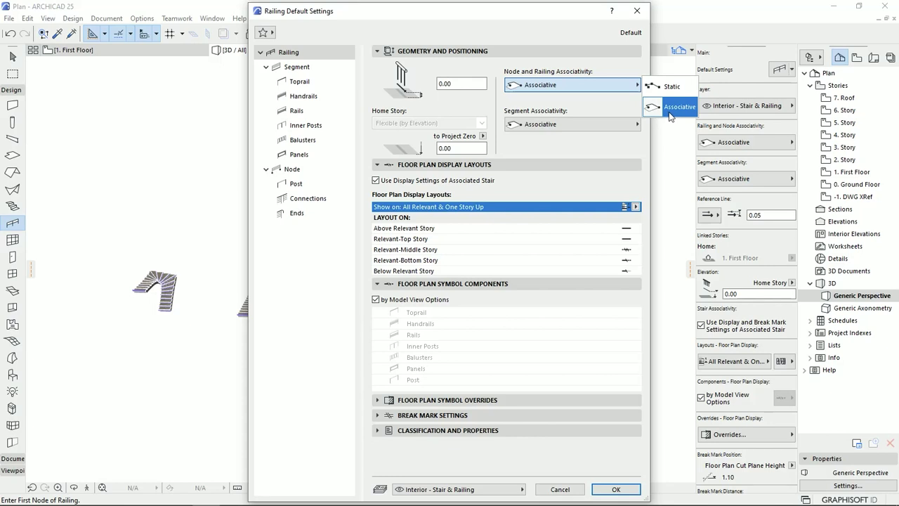
left_click(671, 107)
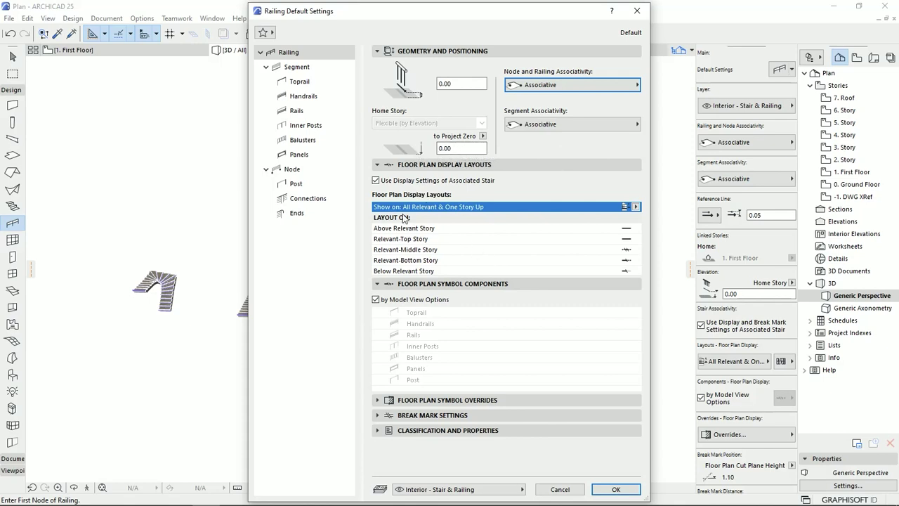
Step: Examine the railing's floor plan display layouts, symbol components, symbol overrides and break mark settings
left_click(627, 252)
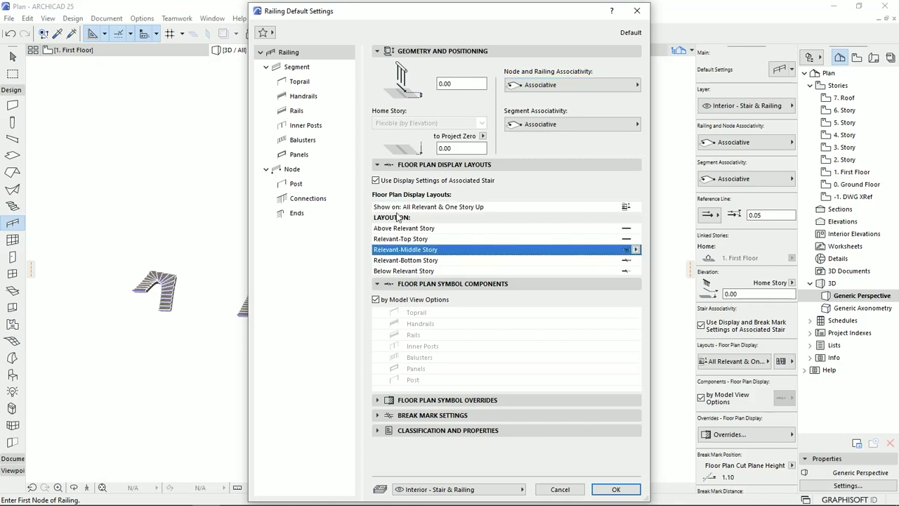
left_click(635, 249)
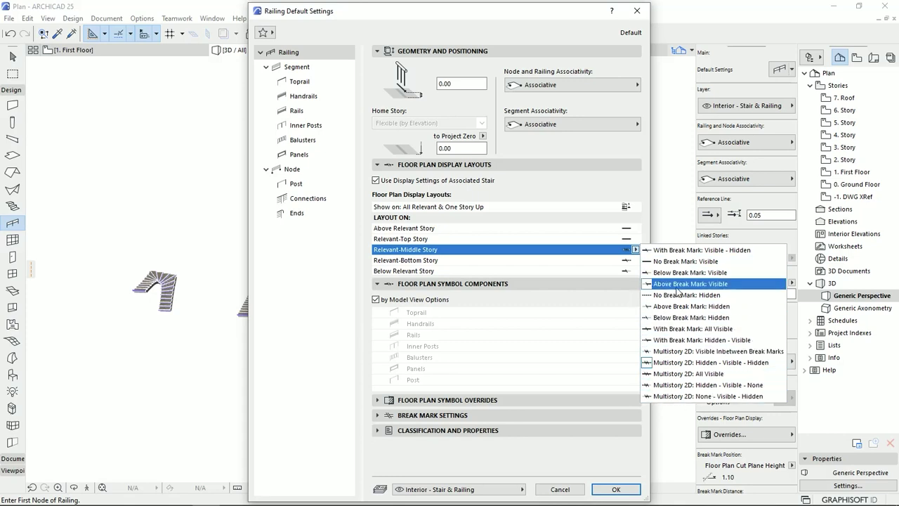
left_click(634, 252)
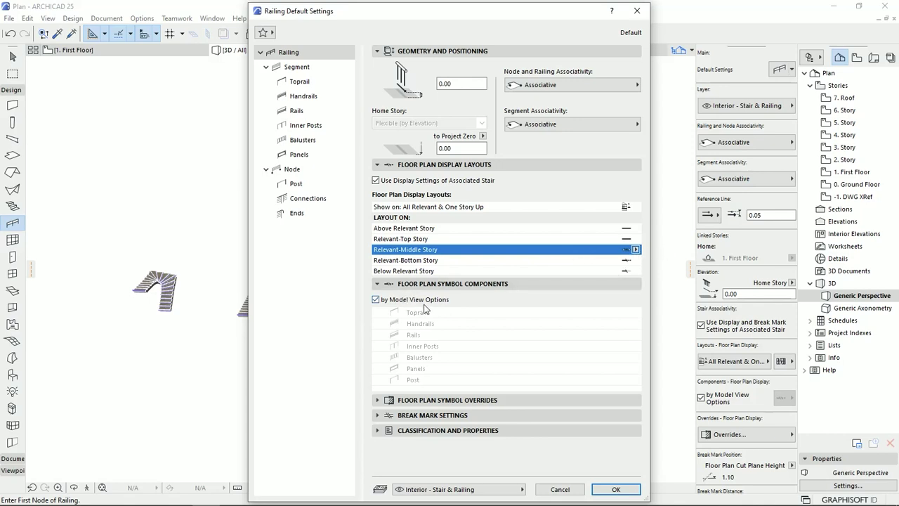
left_click(376, 299)
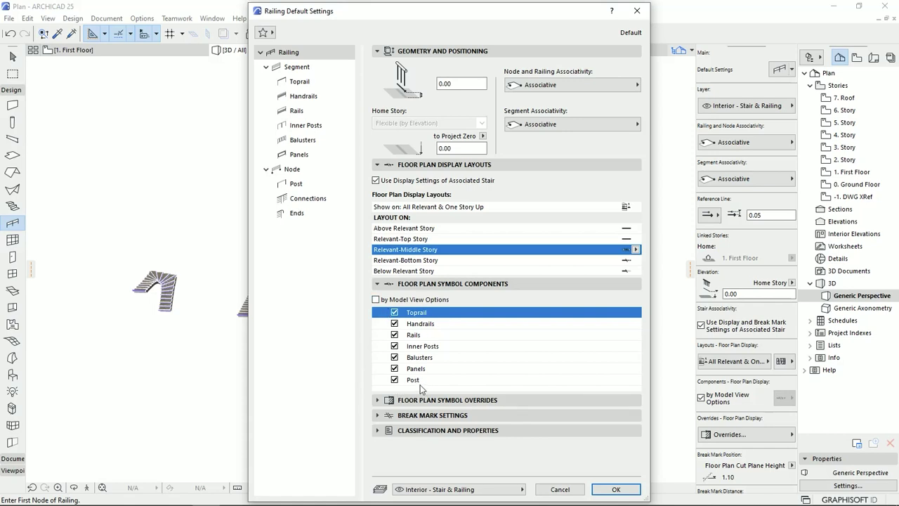
left_click(376, 299)
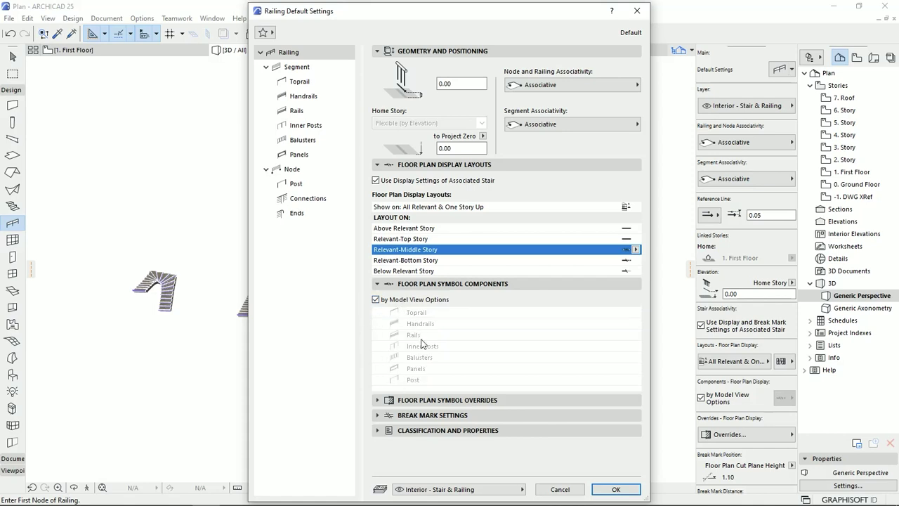
left_click(465, 284)
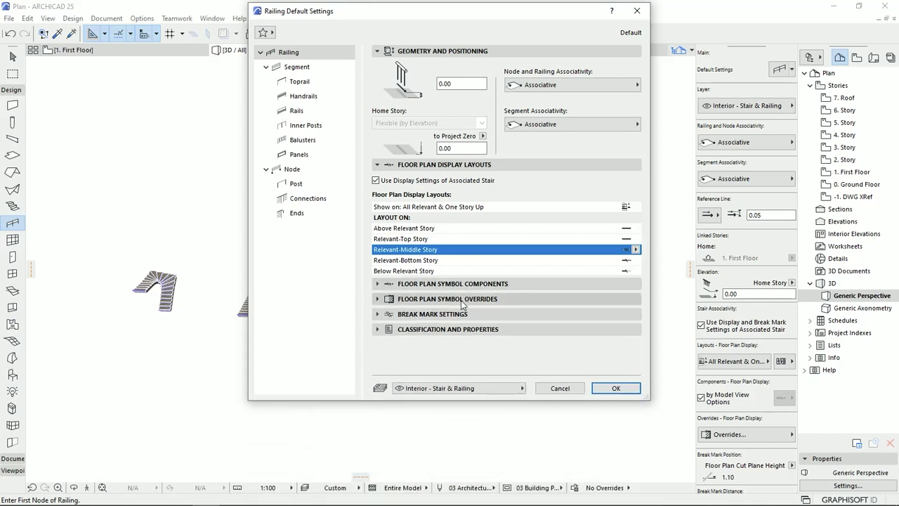
left_click(462, 299)
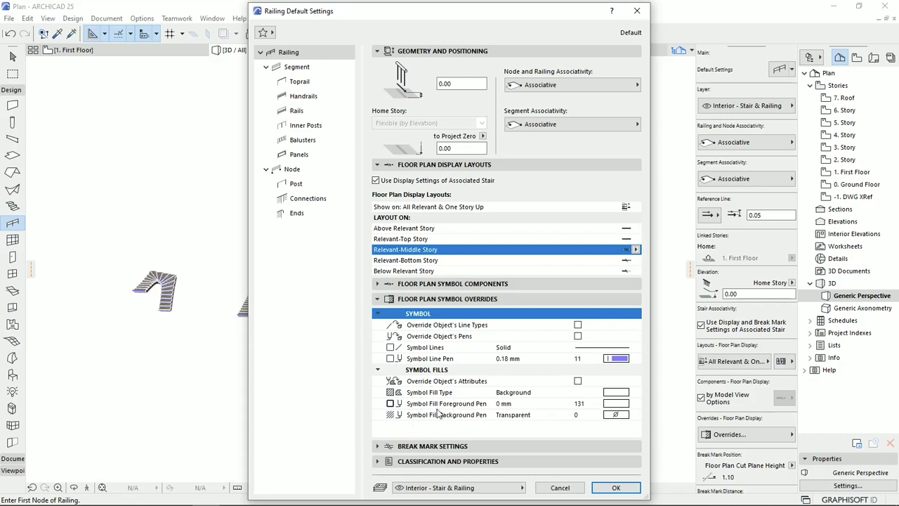
left_click(439, 447)
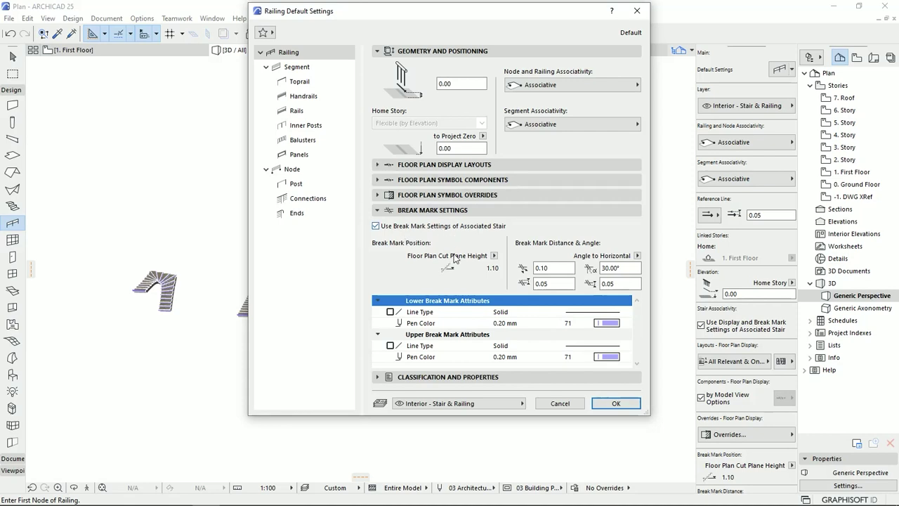
left_click(443, 210)
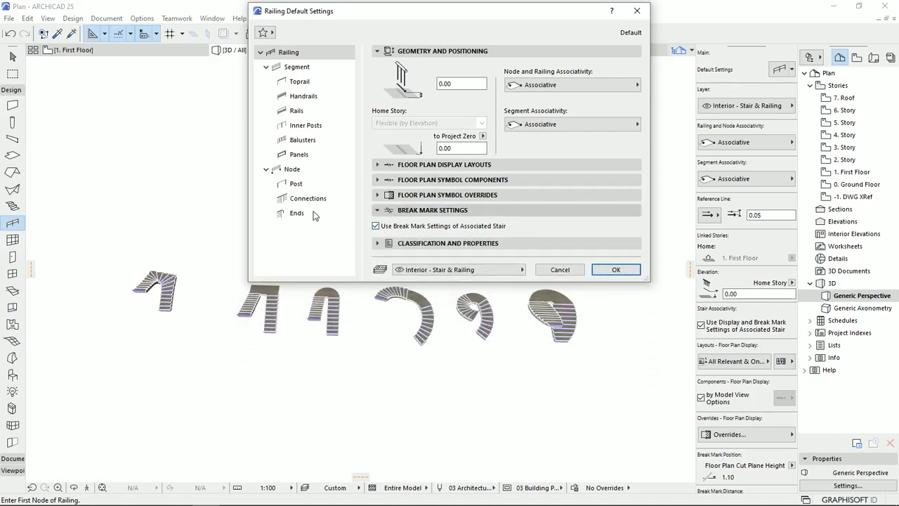
Step: Inspect the railing's Segment and Node member groups, then the segment and toprail settings
left_click(266, 67)
left_click(266, 82)
left_click(266, 66)
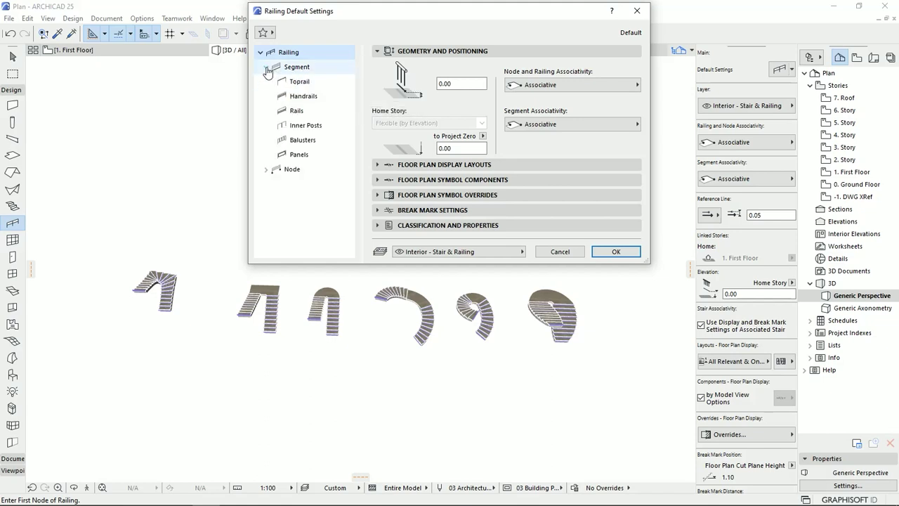
left_click(265, 169)
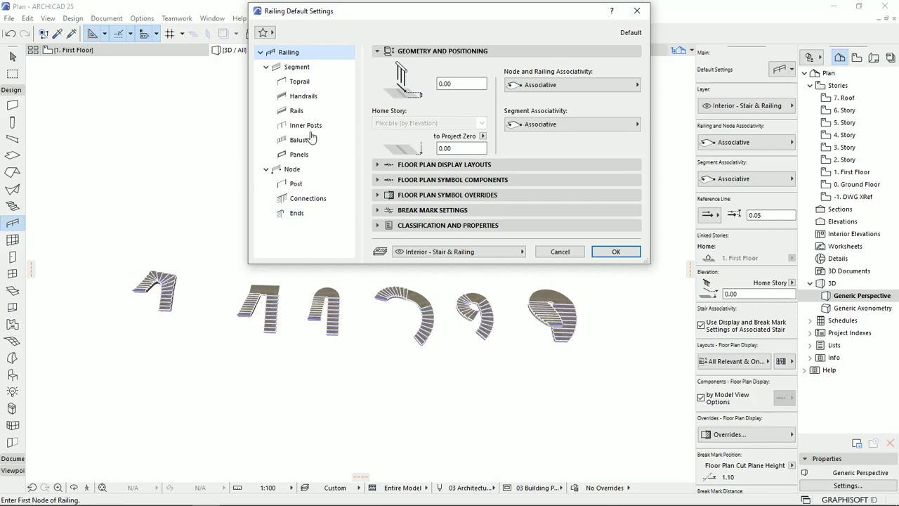
left_click(307, 66)
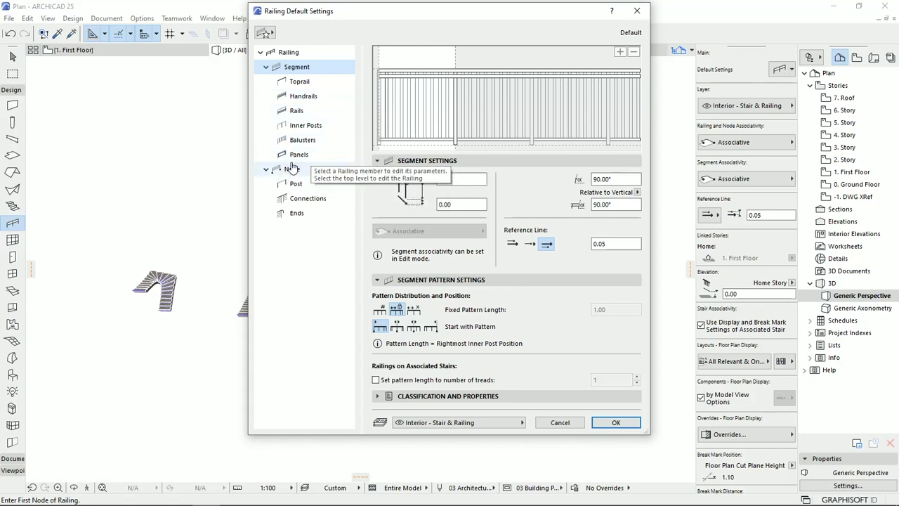
left_click(299, 83)
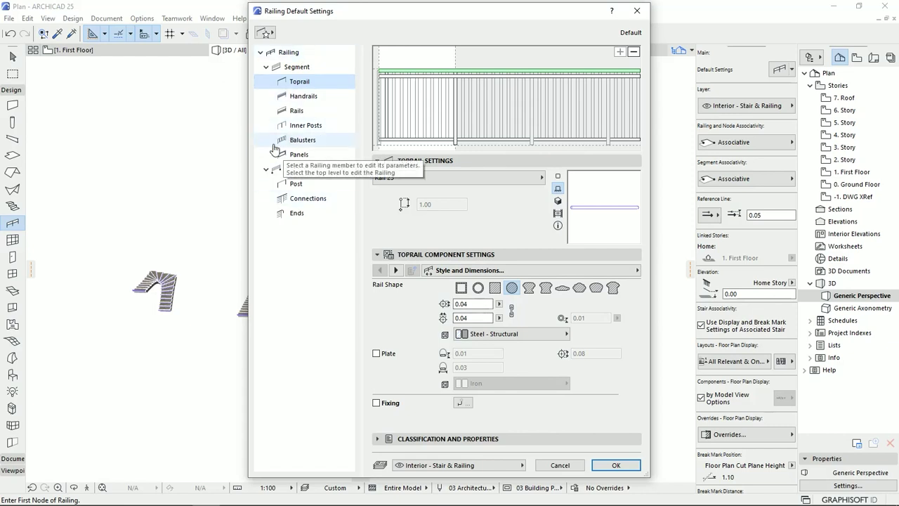
Step: Compare the segment pattern distribution methods, choose Fixed Pattern Length, and accept the railing default settings
left_click(298, 67)
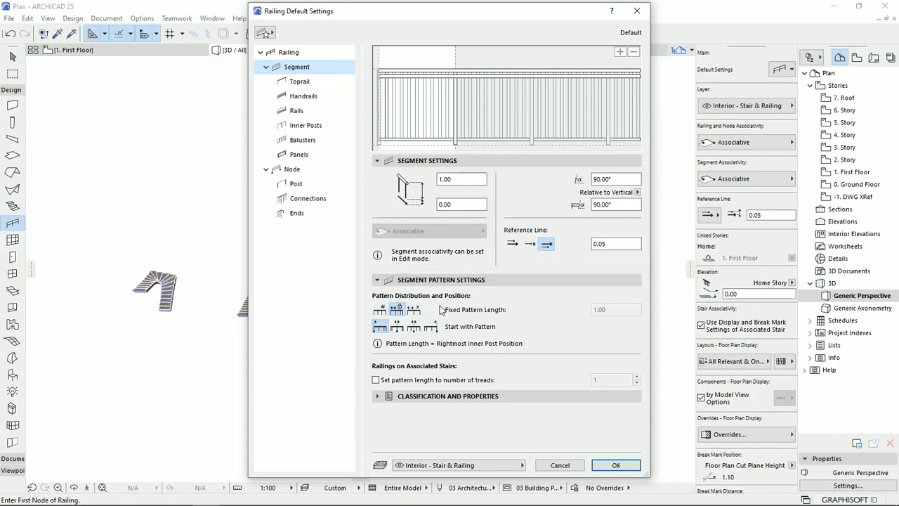
left_click(379, 311)
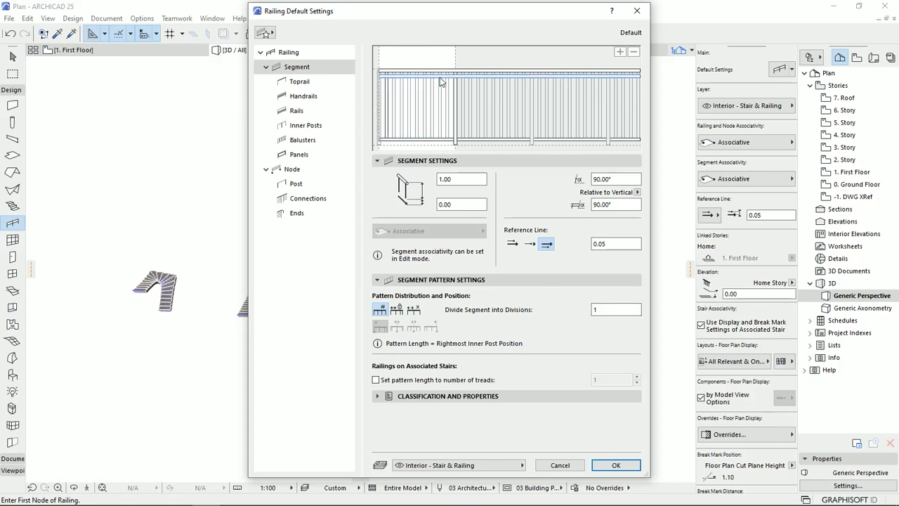
left_click(396, 310)
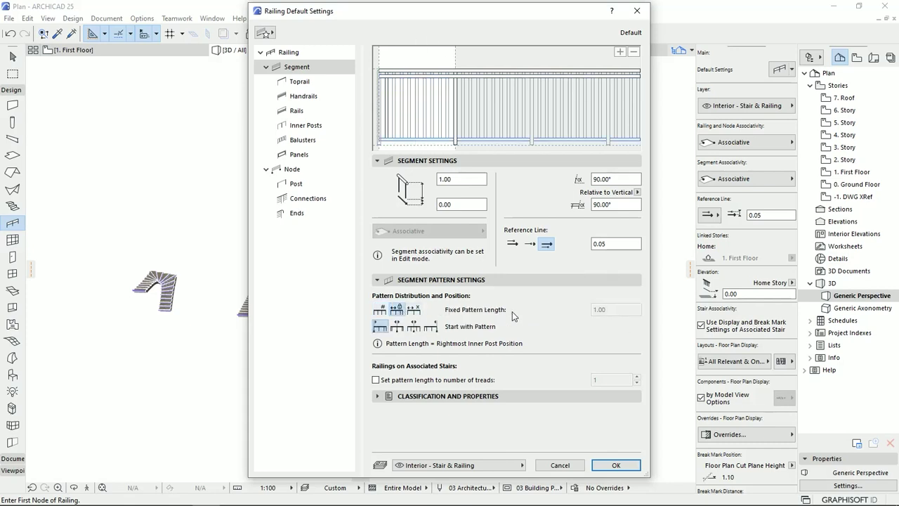
left_click(413, 309)
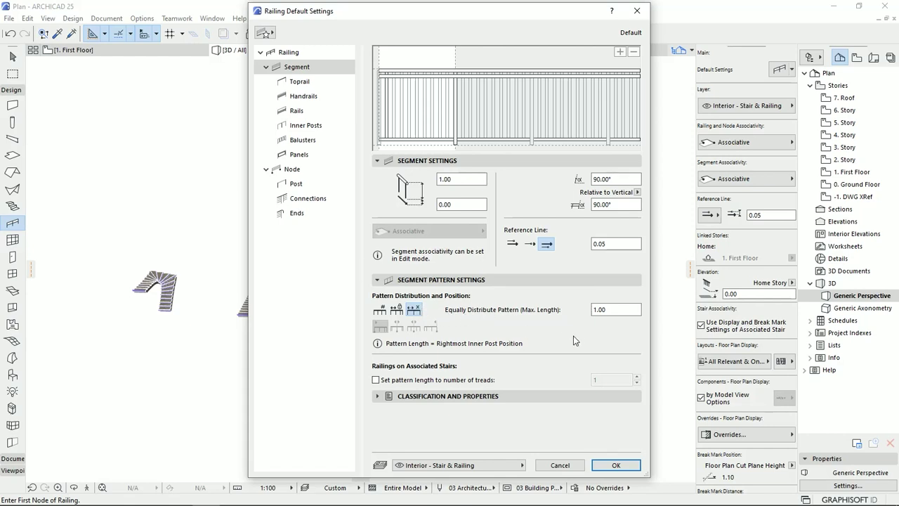
left_click(396, 309)
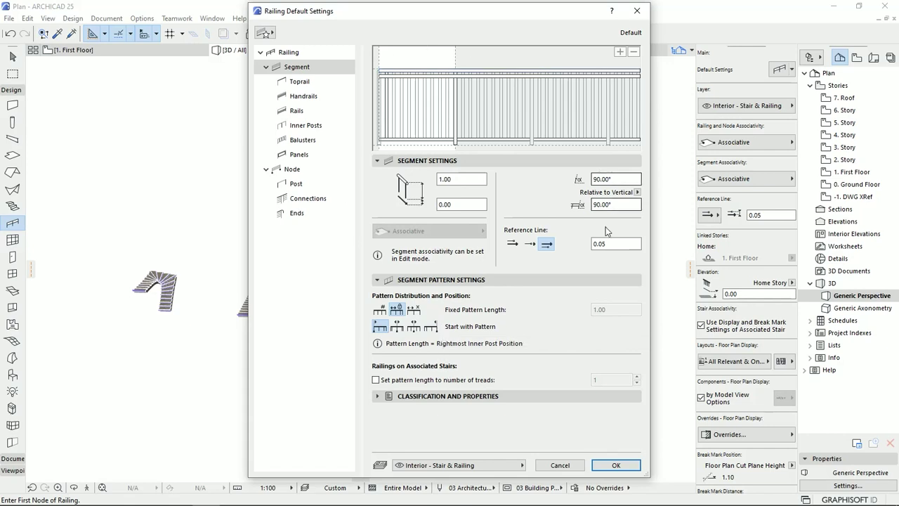
left_click(615, 465)
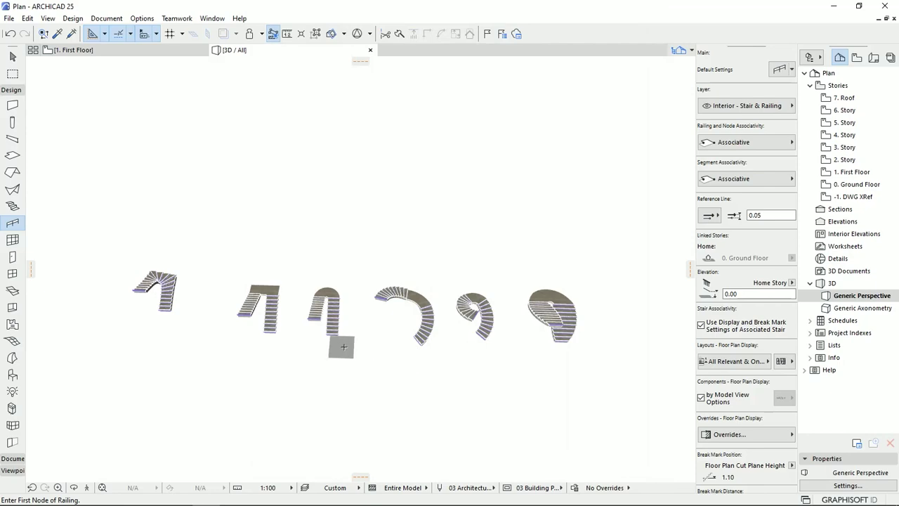
scroll(237, 302, "up", 6)
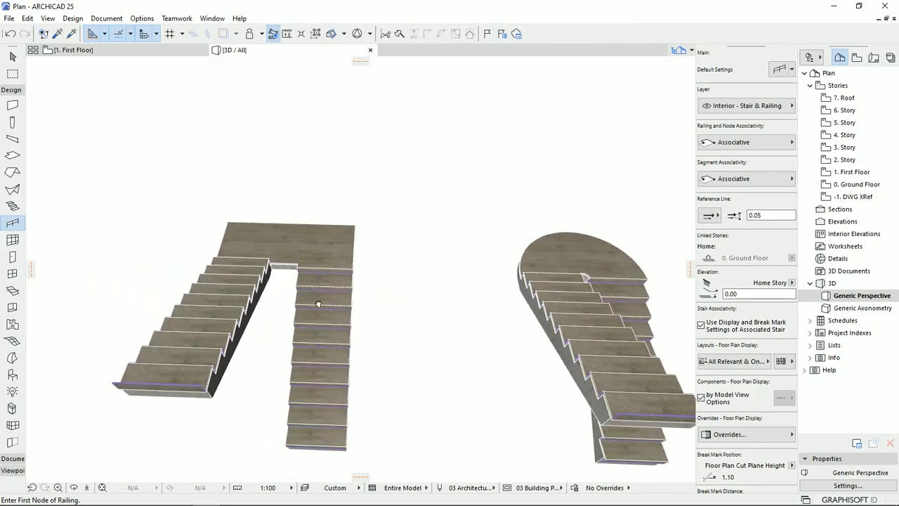
Step: Place a railing along the outer edge of the U-shaped stair, following the lower flight, the landing corners and the upper flight
middle_click_drag(324, 330, 180, 301, "shift")
middle_click_drag(385, 379, 401, 340)
scroll(321, 144, "down", 2)
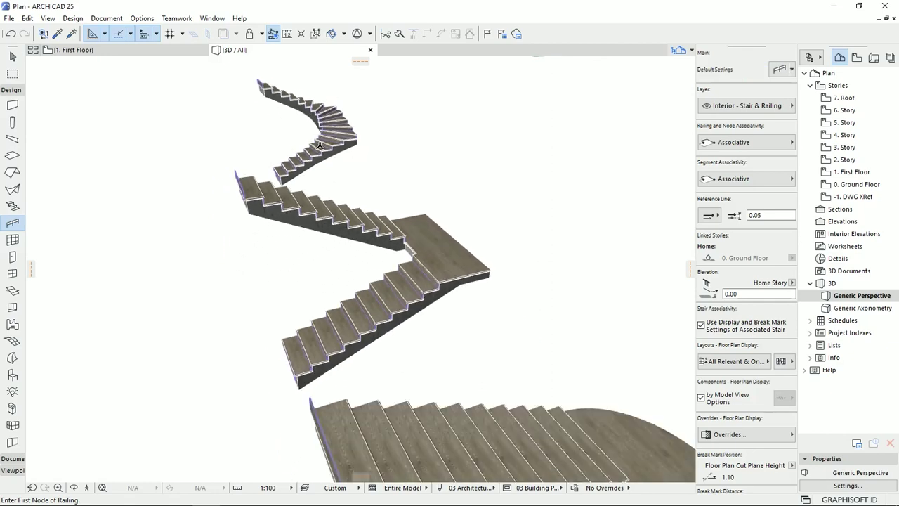
middle_click_drag(322, 146, 299, 313)
scroll(333, 143, "down", 1)
middle_click_drag(486, 132, 512, 48)
middle_click_drag(511, 339, 487, 312)
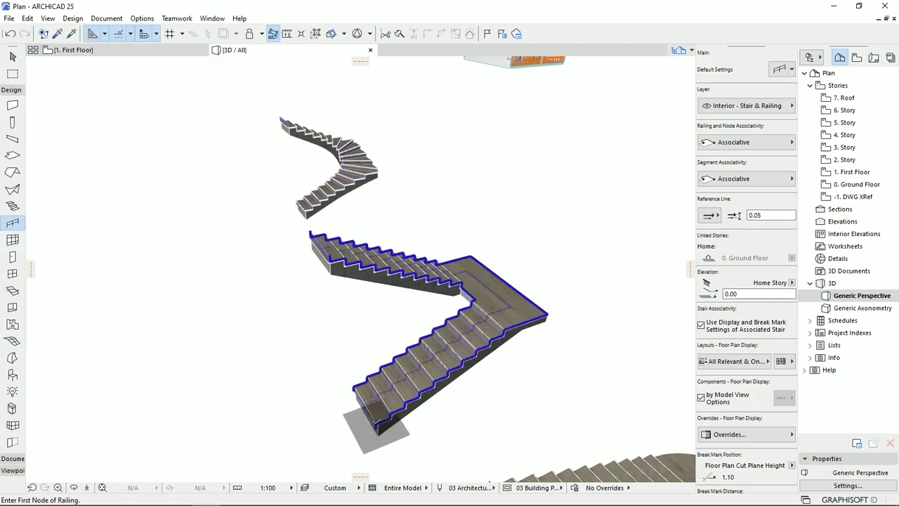
left_click(378, 425)
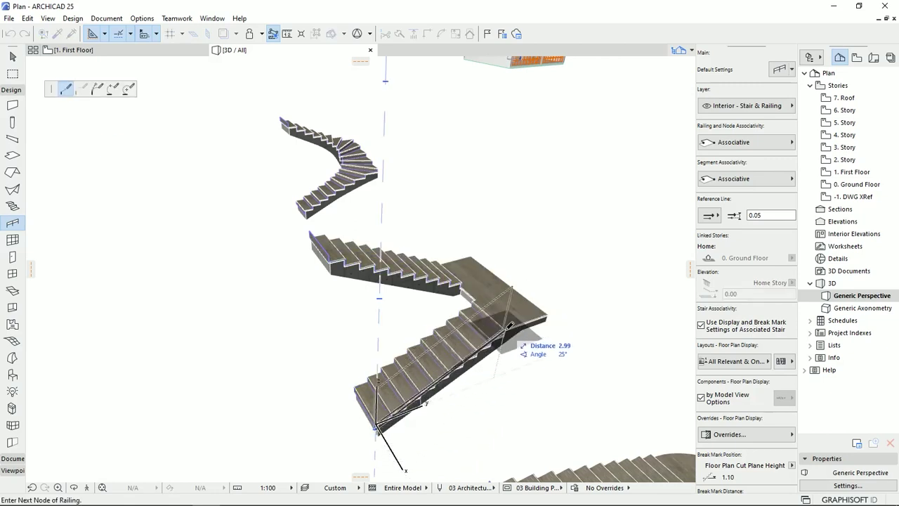
left_click(548, 313)
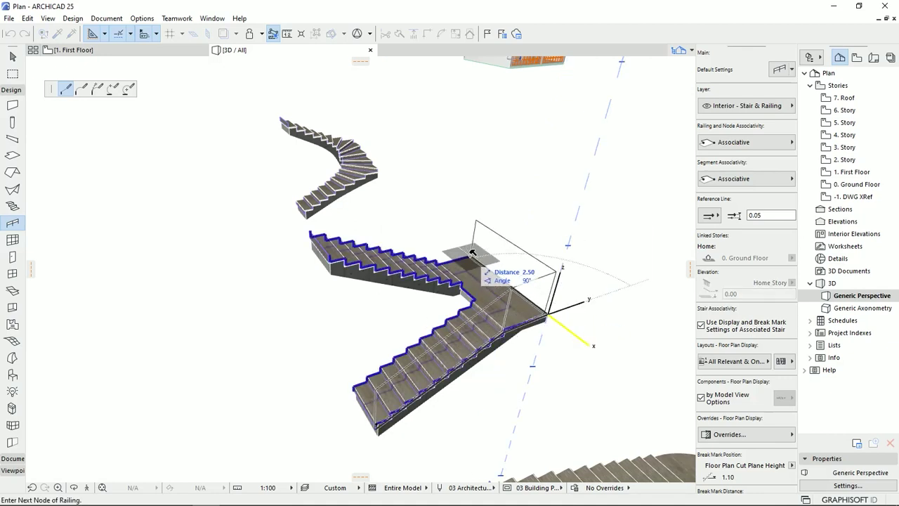
left_click(472, 256)
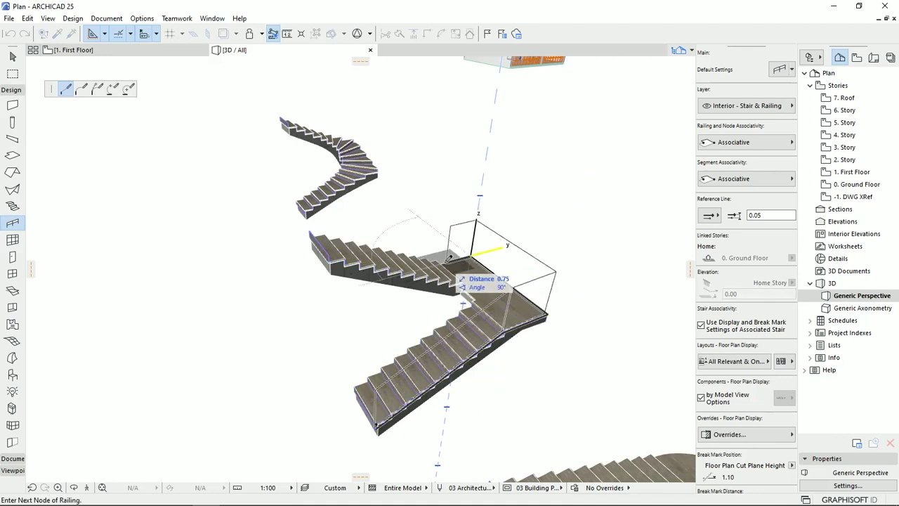
double_click(485, 307)
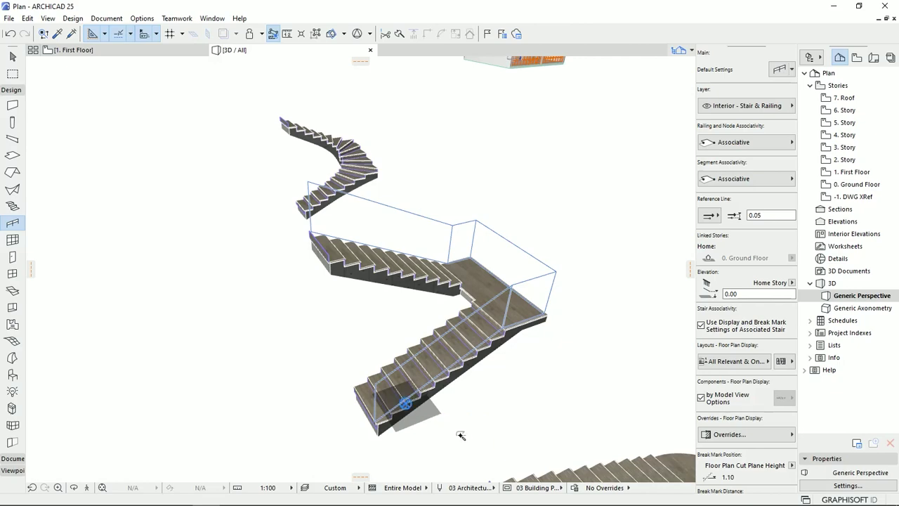
Step: Add a second railing along the inner edge of the same U-shaped stair
middle_click_drag(437, 353, 422, 372, "shift")
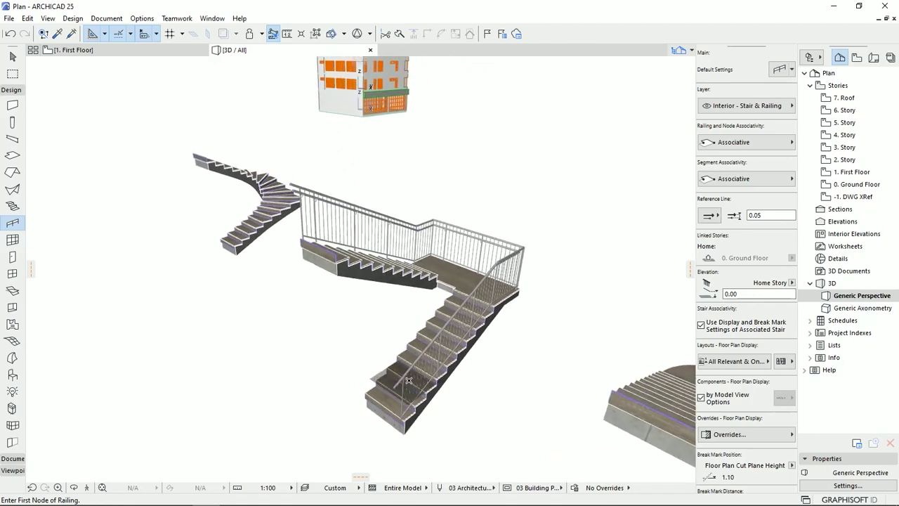
scroll(408, 380, "up", 5)
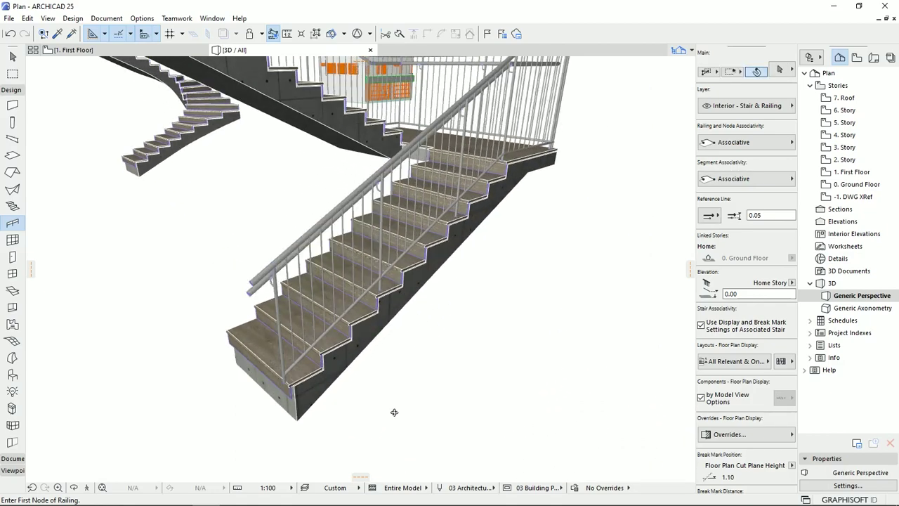
middle_click_drag(394, 412, 396, 410, "shift")
middle_click_drag(374, 359, 413, 292, "shift")
scroll(380, 352, "up", 1)
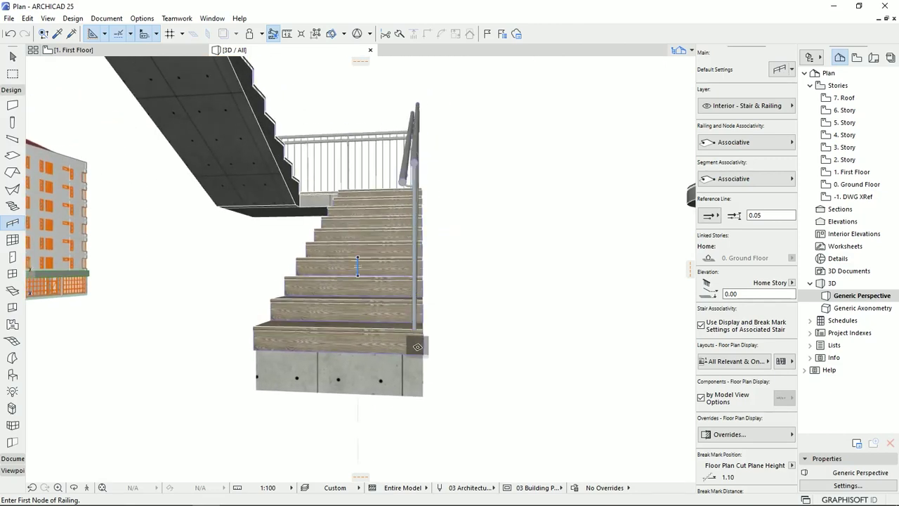
middle_click_drag(351, 319, 447, 361)
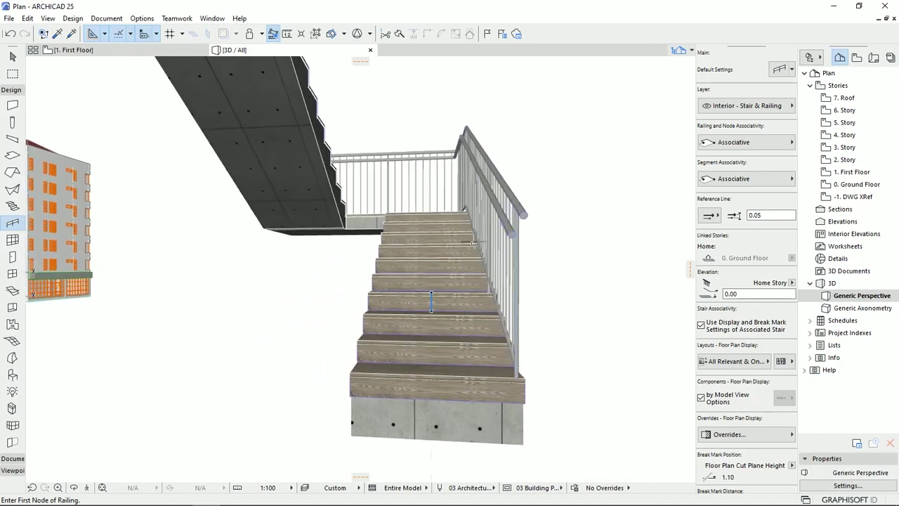
left_click(357, 342)
middle_click_drag(399, 357, 395, 354, "shift")
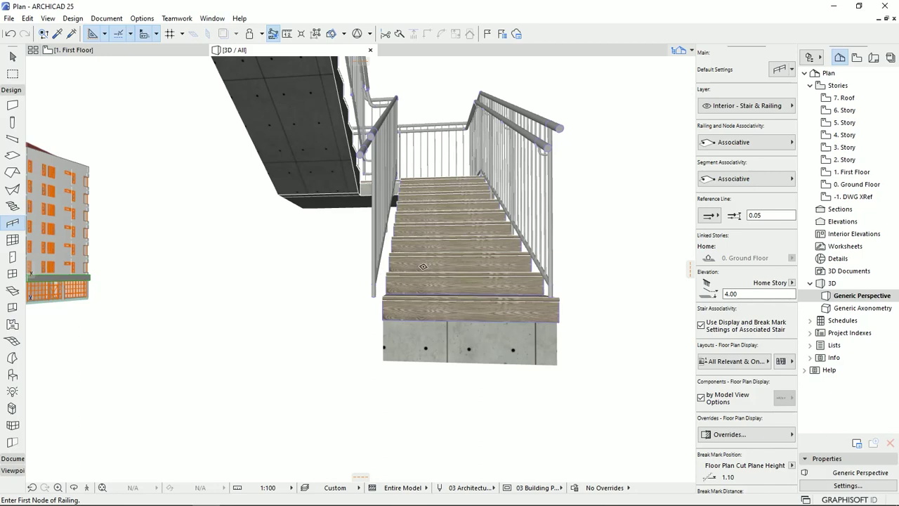
middle_click_drag(455, 264, 360, 337, "shift")
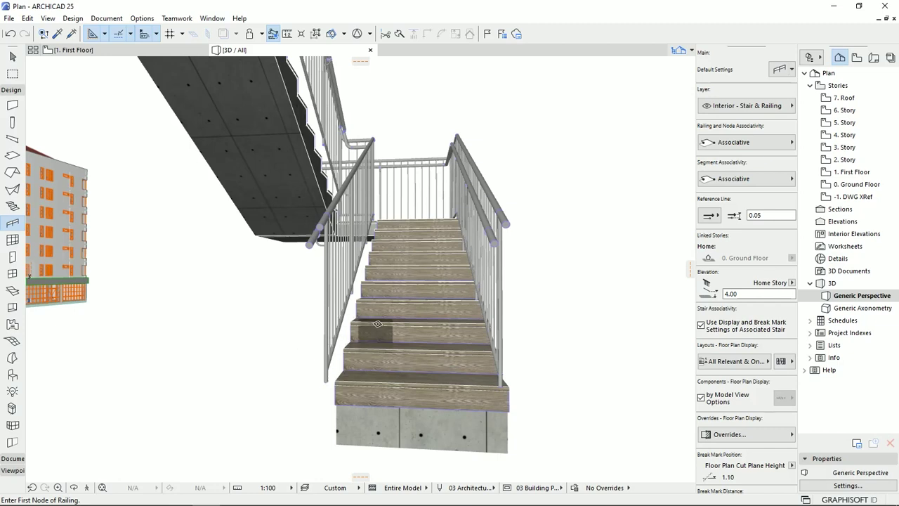
Step: Switch the inner railing's reference line to the opposite side and set its offset to 0.10
key("Escape")
left_click(348, 377)
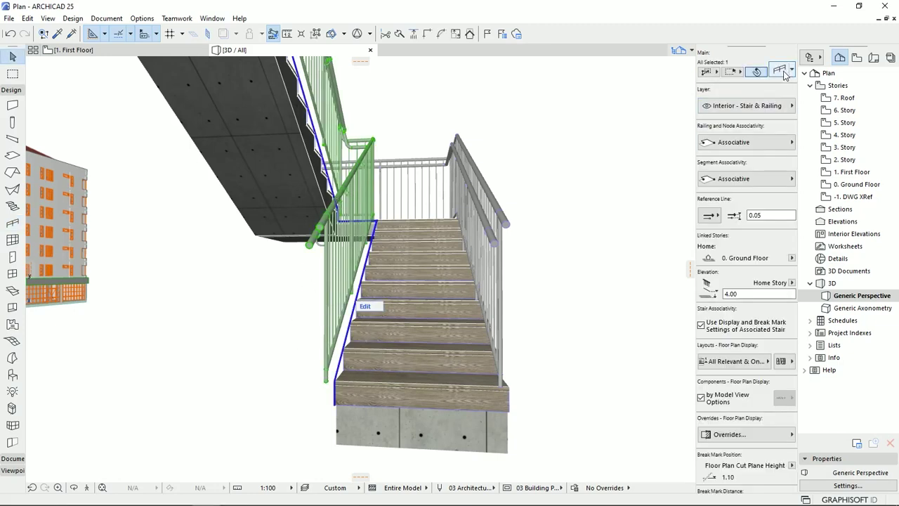
key("ctrl+t")
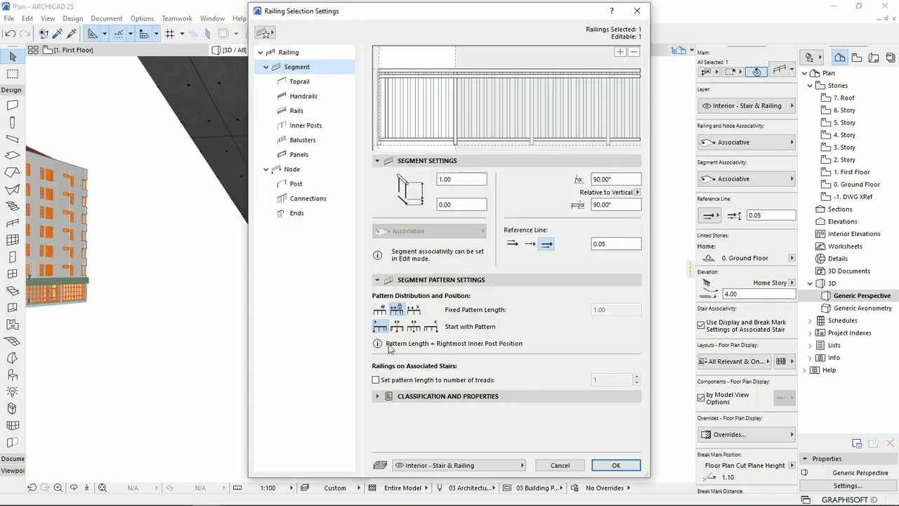
left_click(513, 244)
left_click_drag(606, 244, 598, 243)
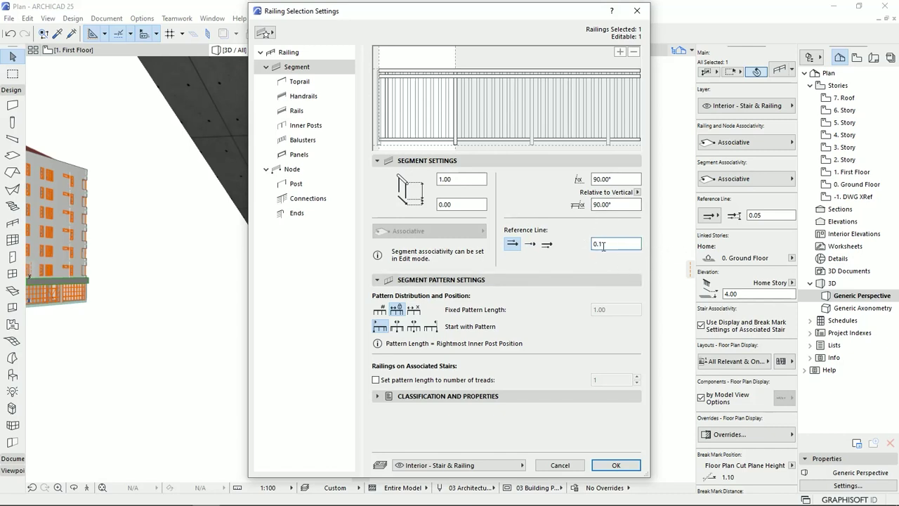
type("1")
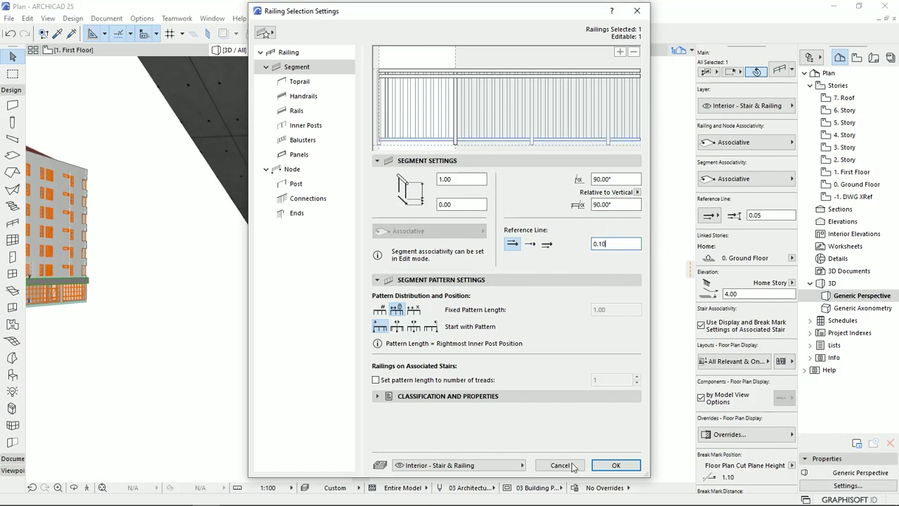
left_click(615, 466)
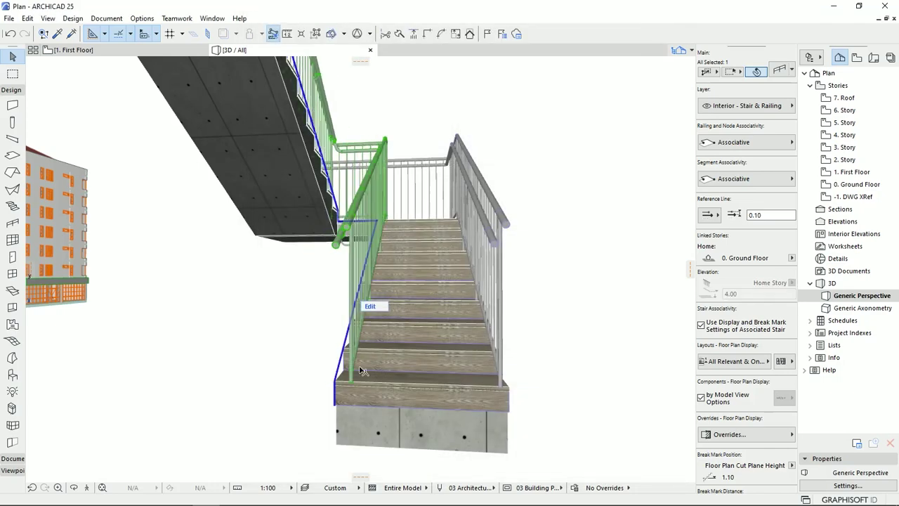
middle_click_drag(368, 361, 414, 353, "shift")
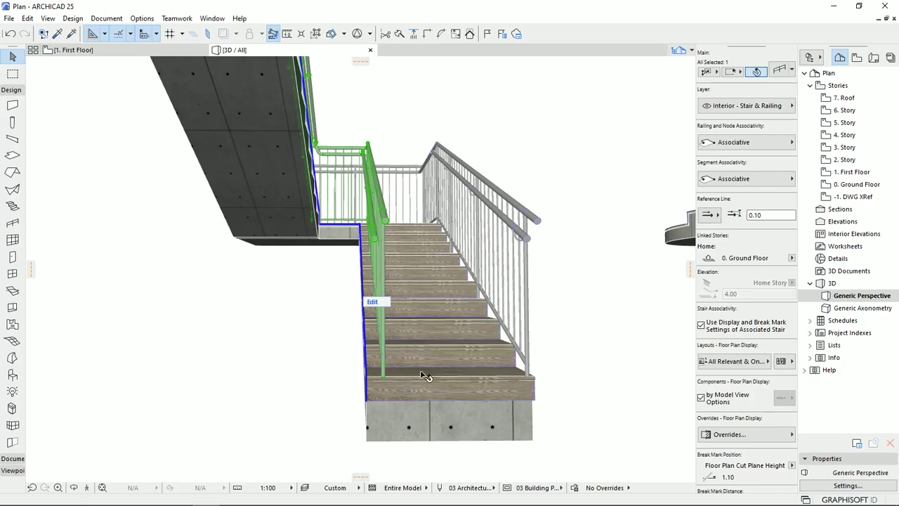
Step: Open the outer railing's selection settings and review the toprail's component types, rail shapes and building material choices
middle_click_drag(481, 371, 431, 295, "shift")
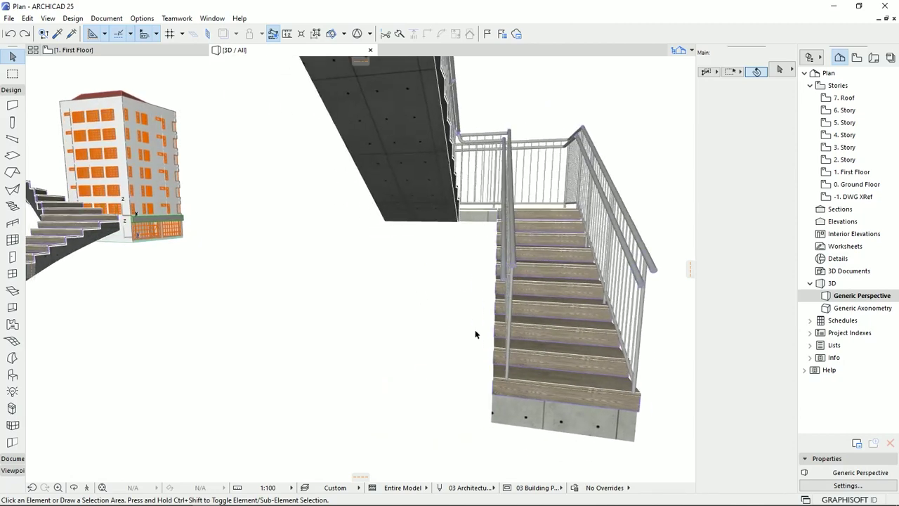
middle_click_drag(563, 314, 423, 236, "shift")
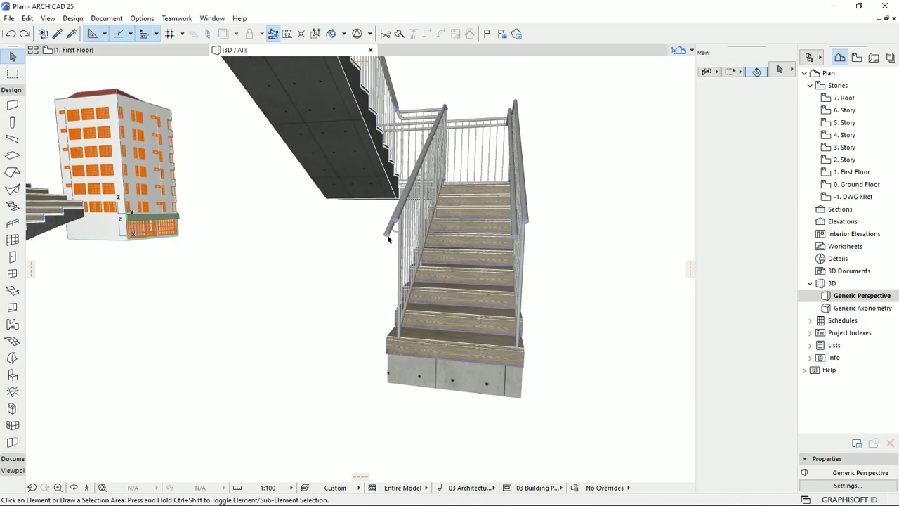
middle_click_drag(448, 291, 470, 246, "shift")
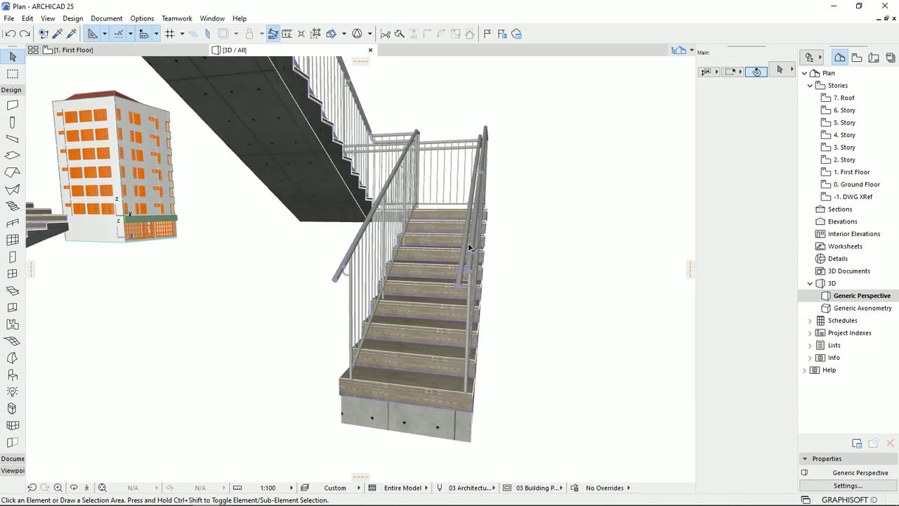
left_click(470, 247)
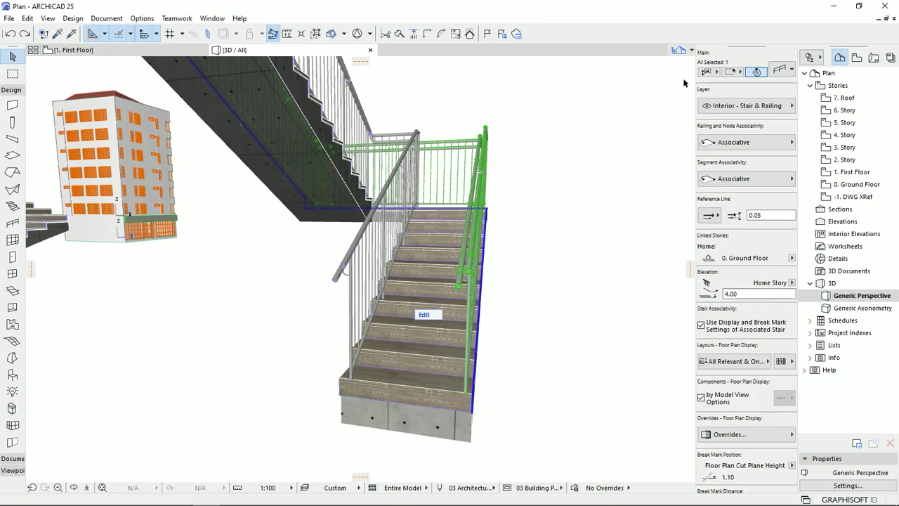
left_click(783, 70)
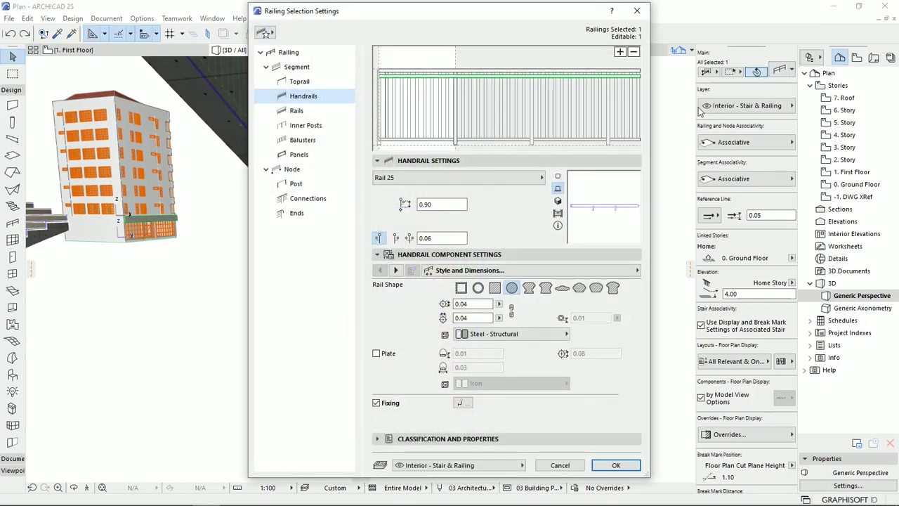
left_click(298, 82)
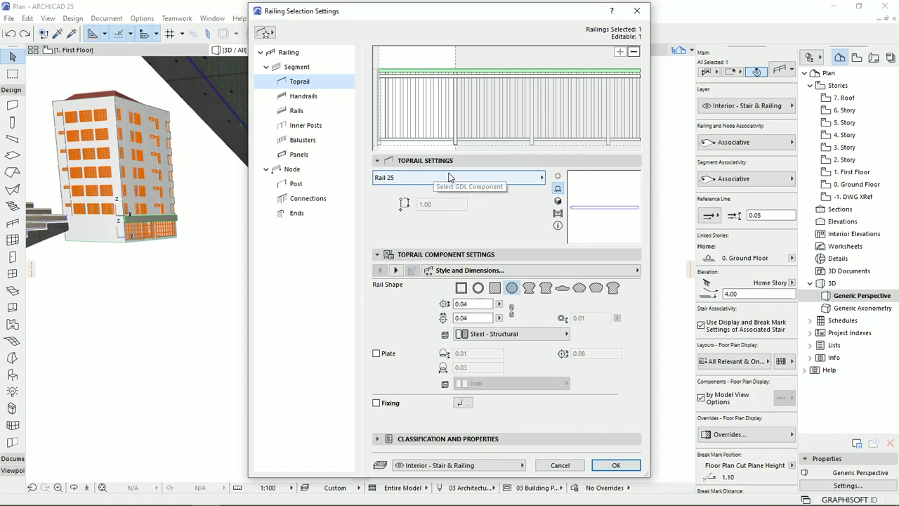
left_click(449, 180)
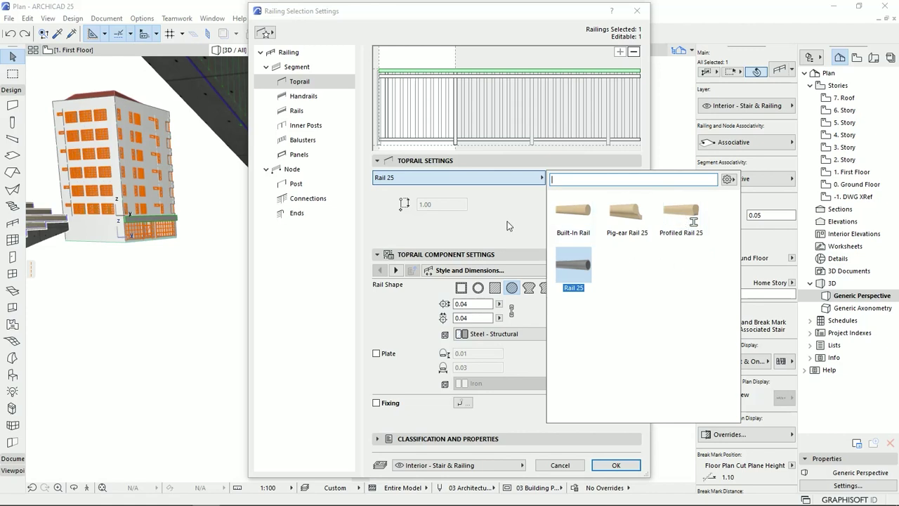
left_click(485, 229)
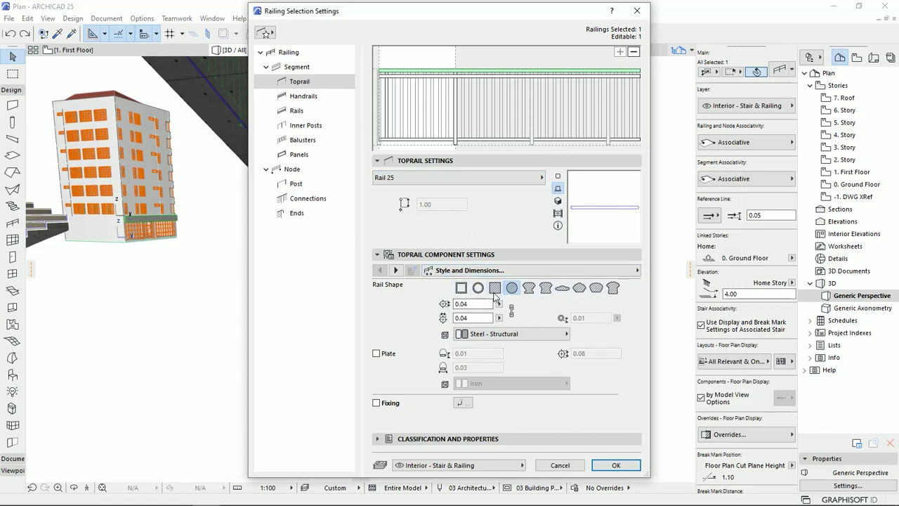
left_click(489, 180)
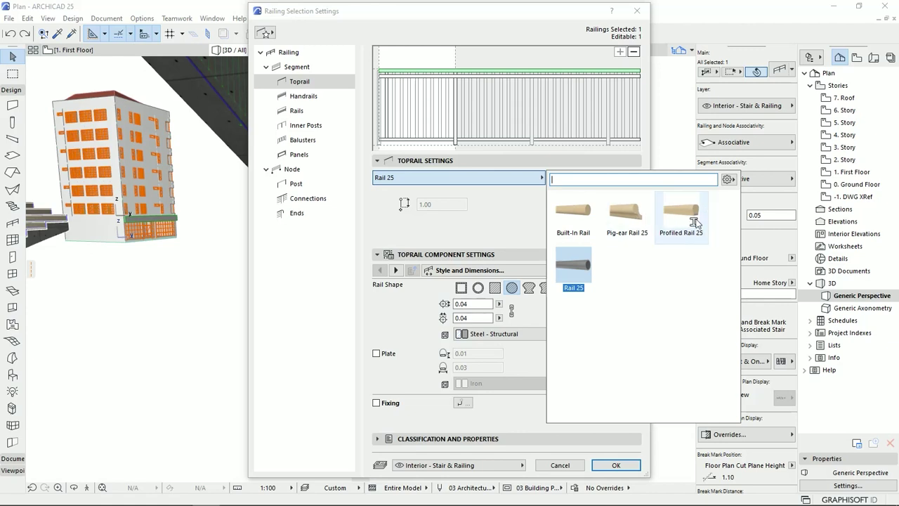
left_click(503, 221)
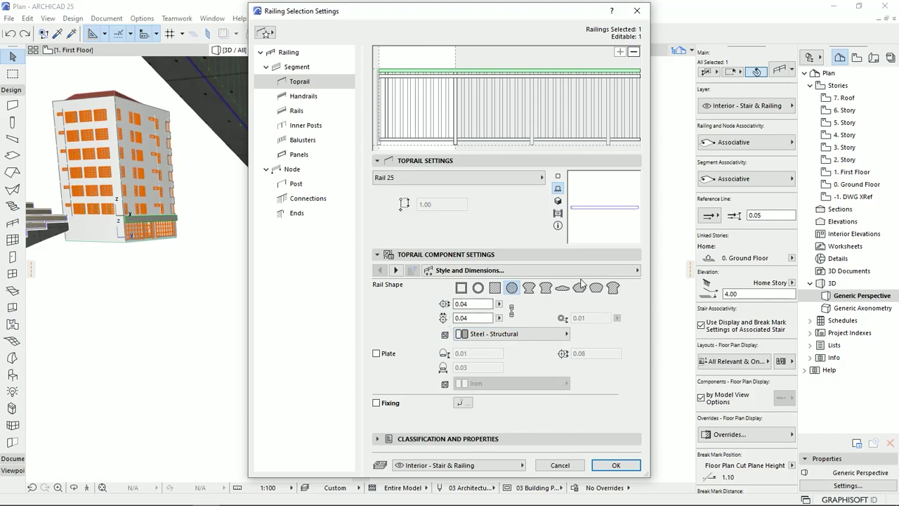
left_click(532, 334)
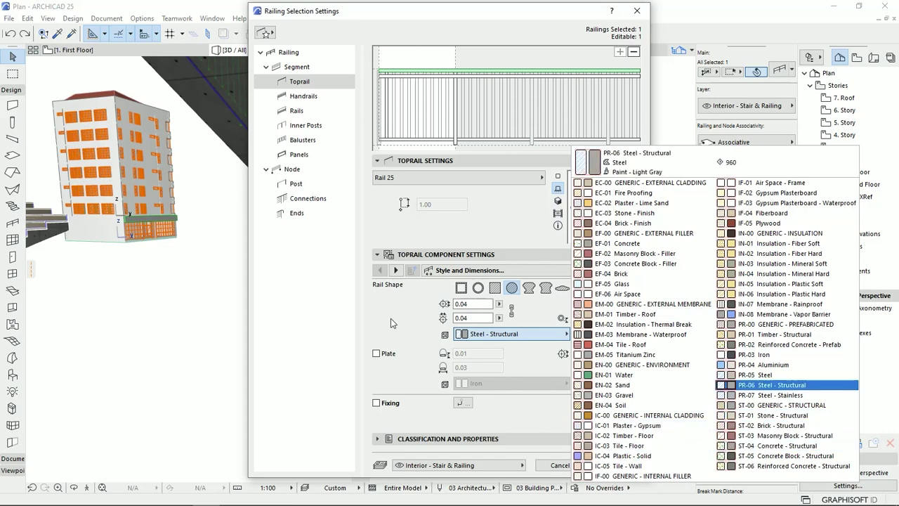
left_click(401, 338)
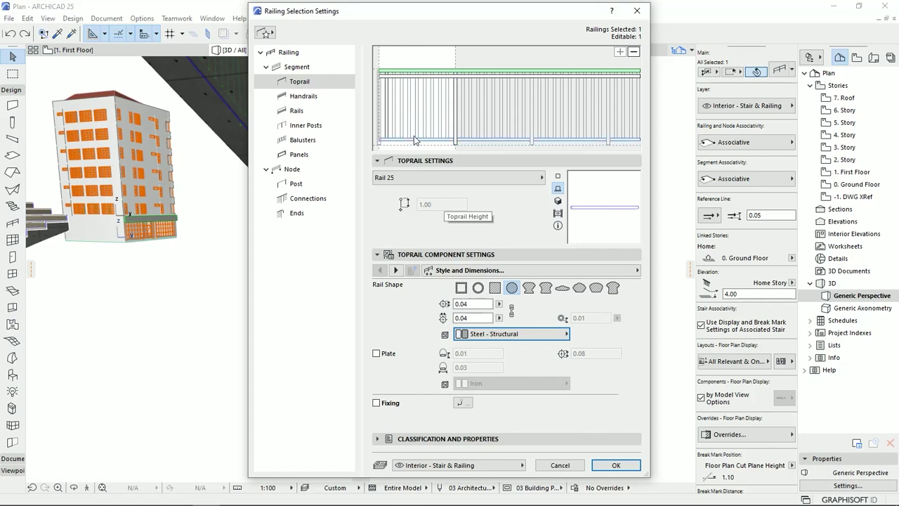
Step: Examine the handrail's component types and height setting, and compare them with the toprail settings
left_click(306, 98)
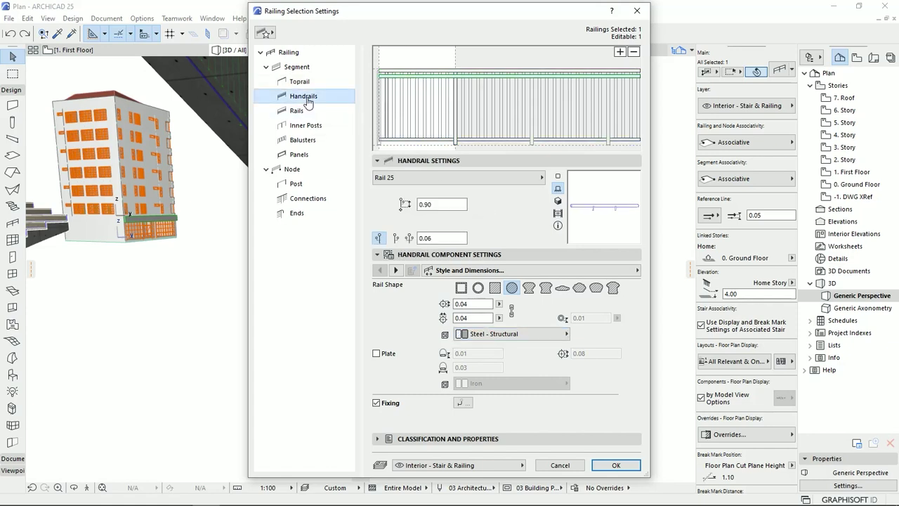
left_click(478, 177)
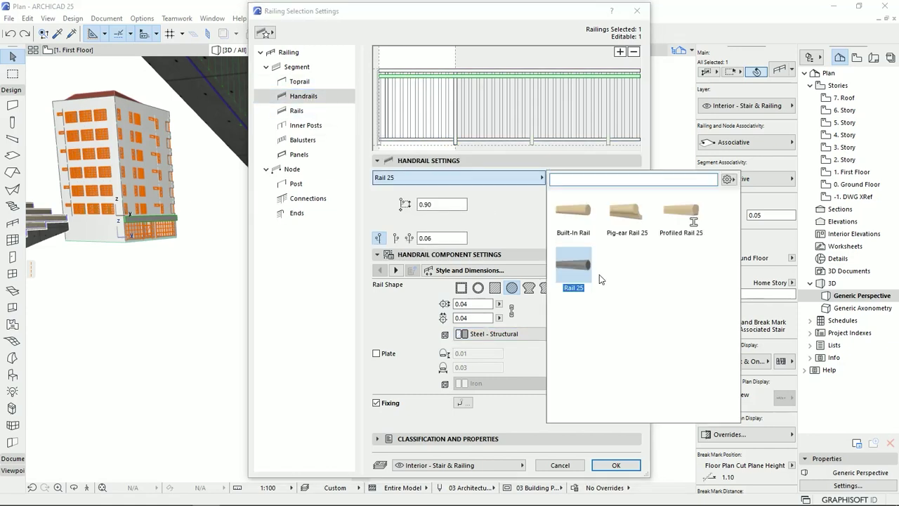
left_click(505, 221)
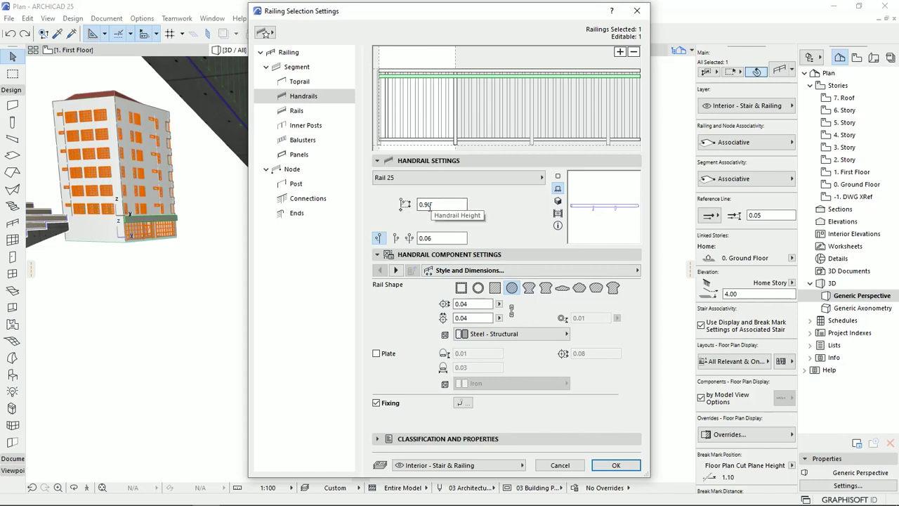
left_click(318, 83)
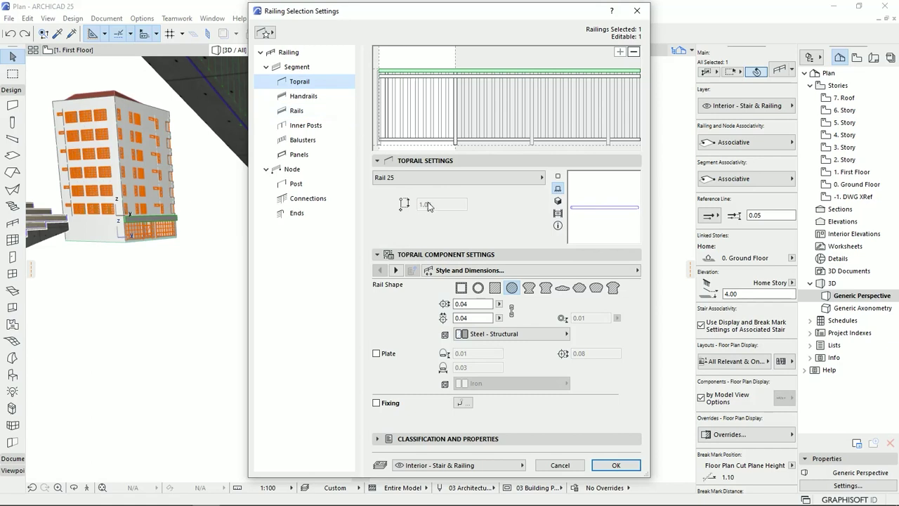
key("Down")
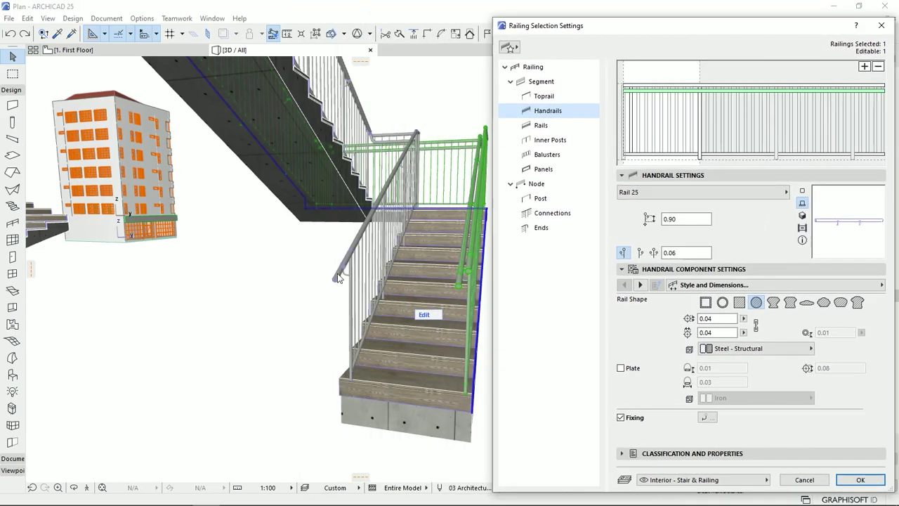
Step: Close the outer railing's settings and switch the inner railing's handrail to the right side
left_click(804, 480)
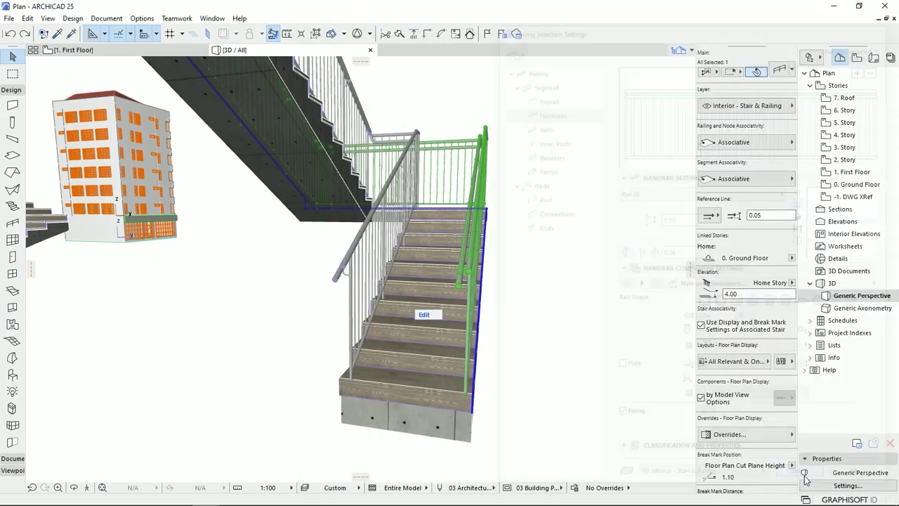
left_click(349, 270)
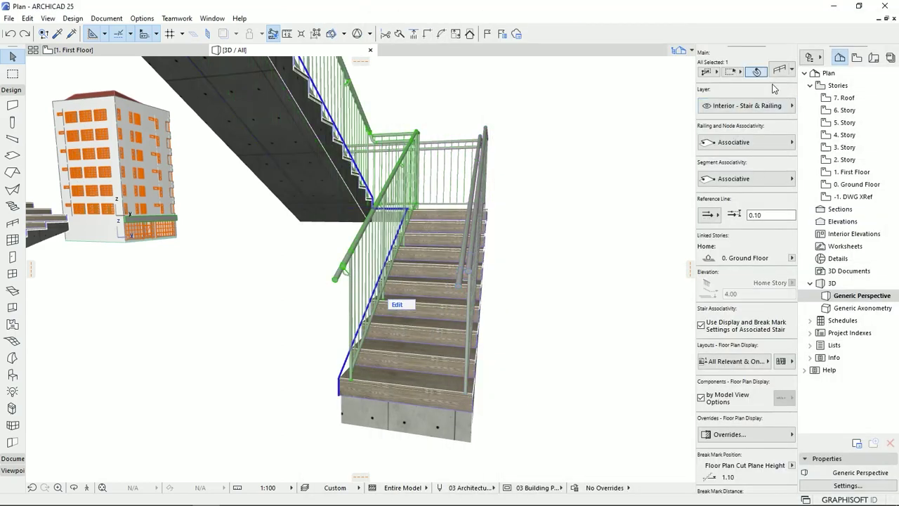
key("ctrl+t")
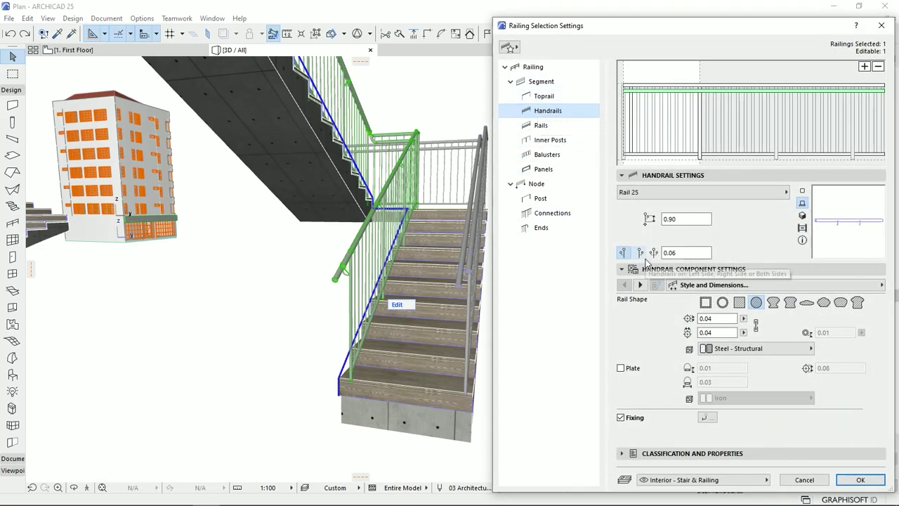
left_click(642, 254)
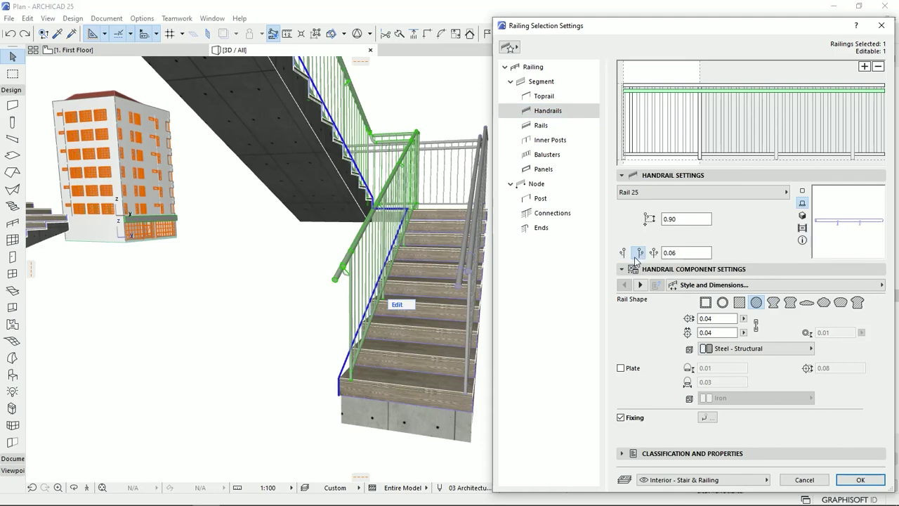
left_click(859, 480)
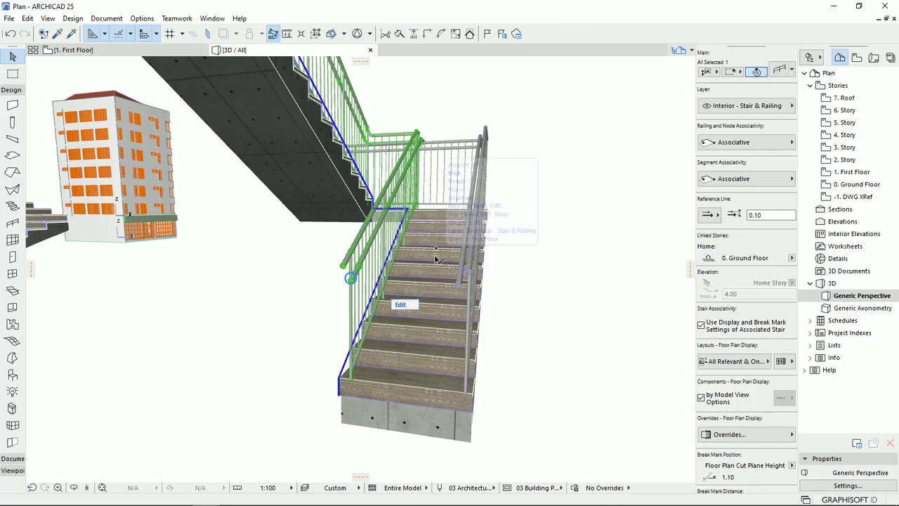
Step: Remove the handrail from the inner railing's segment, preview it in 3D and disable the handrail fixing
left_click(778, 70)
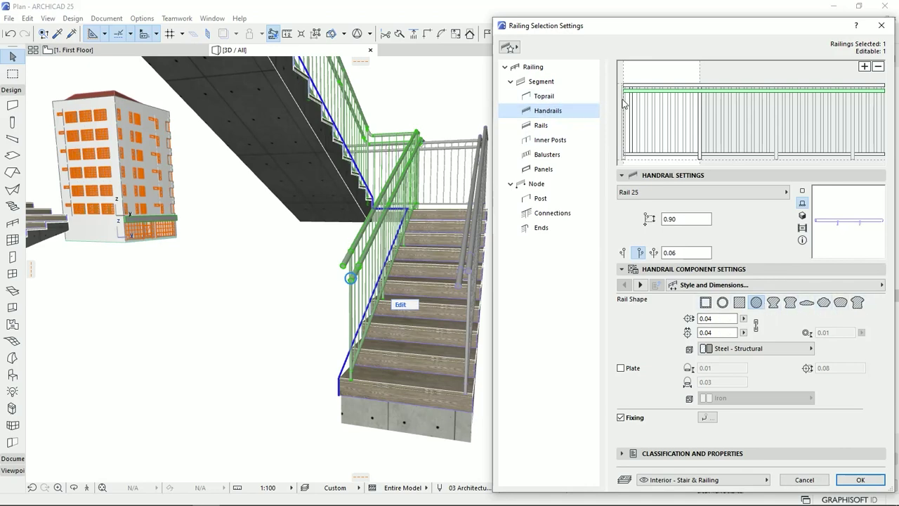
left_click_drag(692, 28, 458, 35)
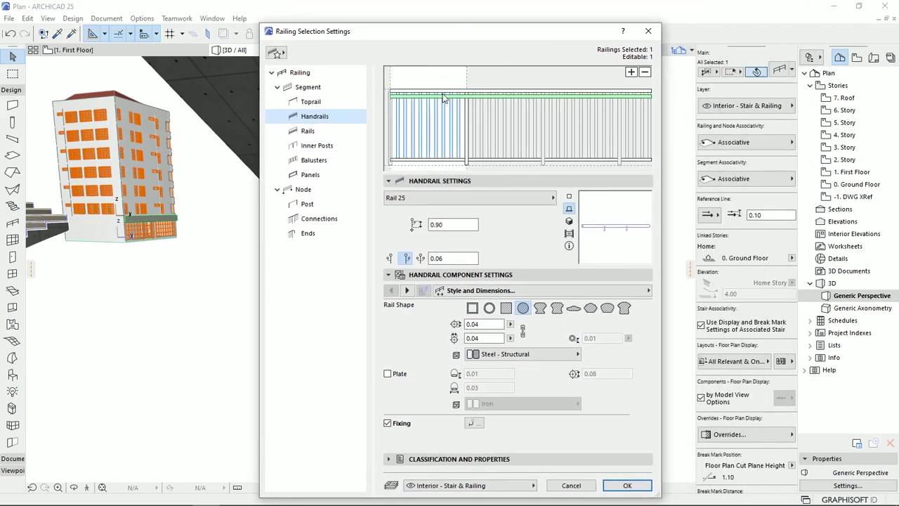
left_click(645, 73)
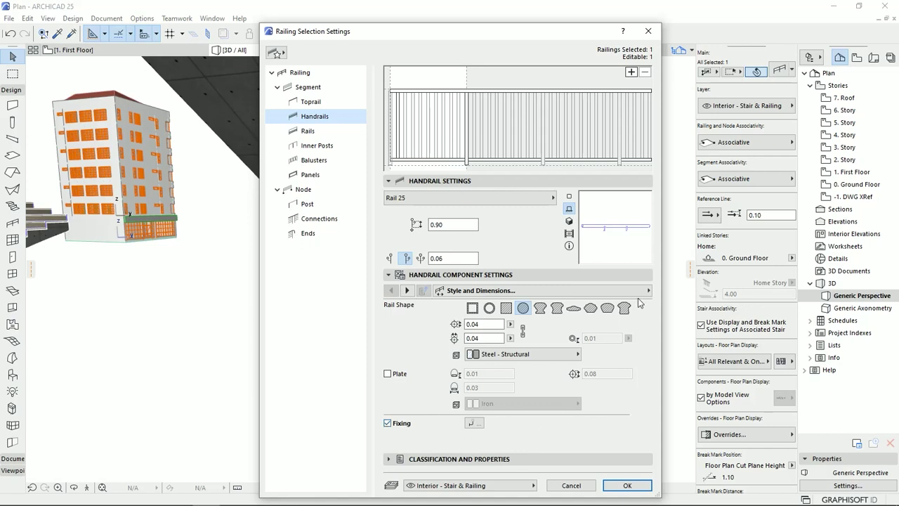
left_click(569, 221)
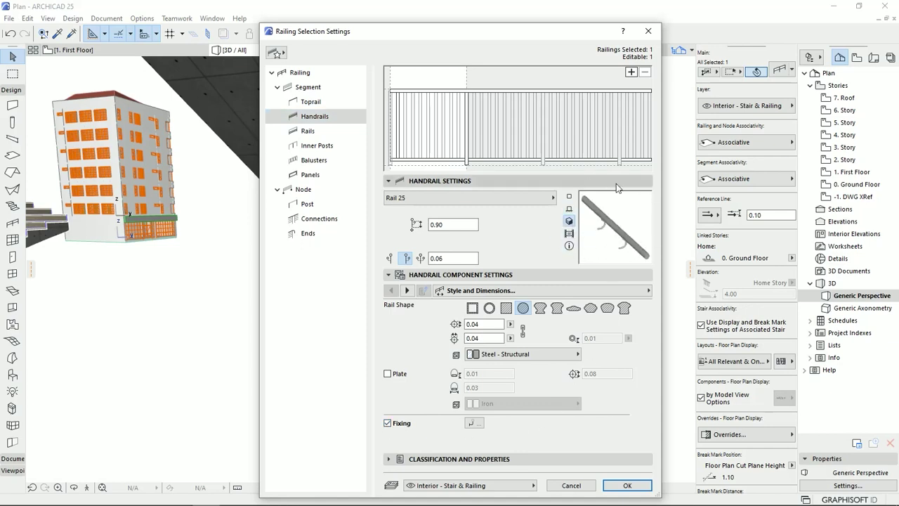
left_click(387, 423)
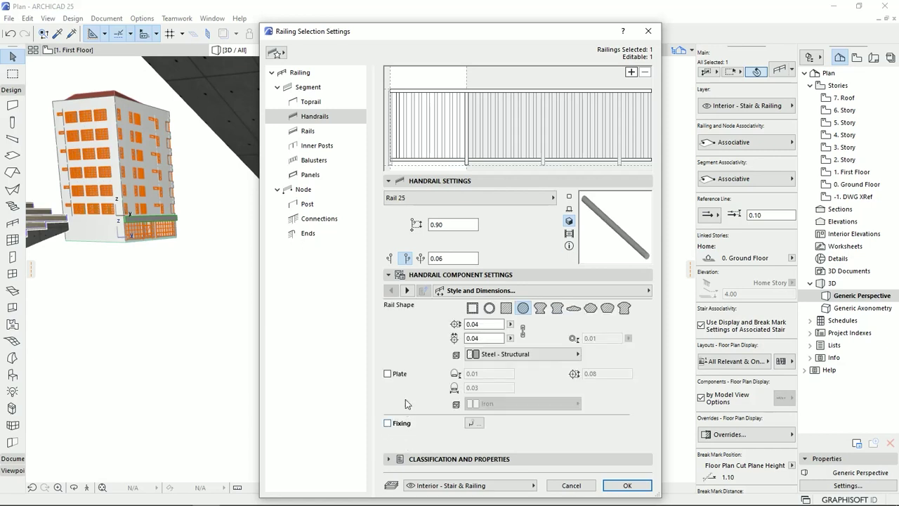
Step: Review the bottom rail's settings and its available component types
left_click(307, 132)
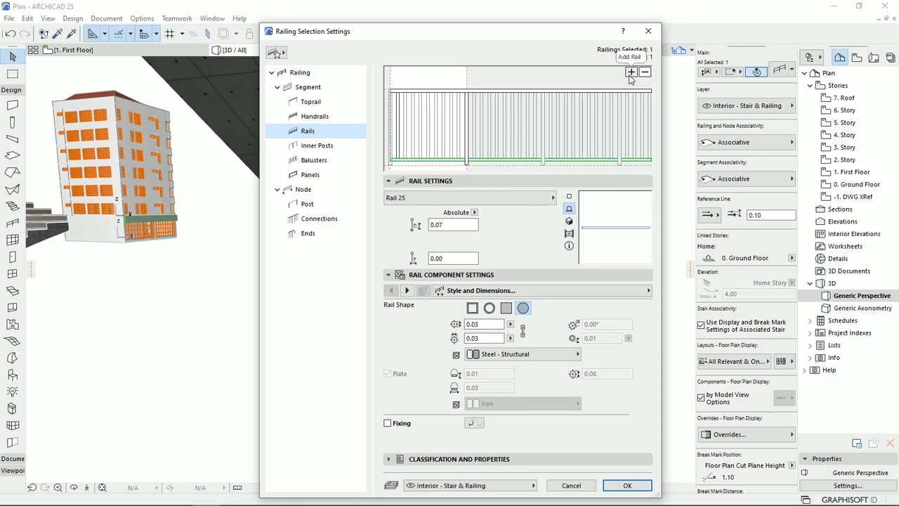
left_click(443, 199)
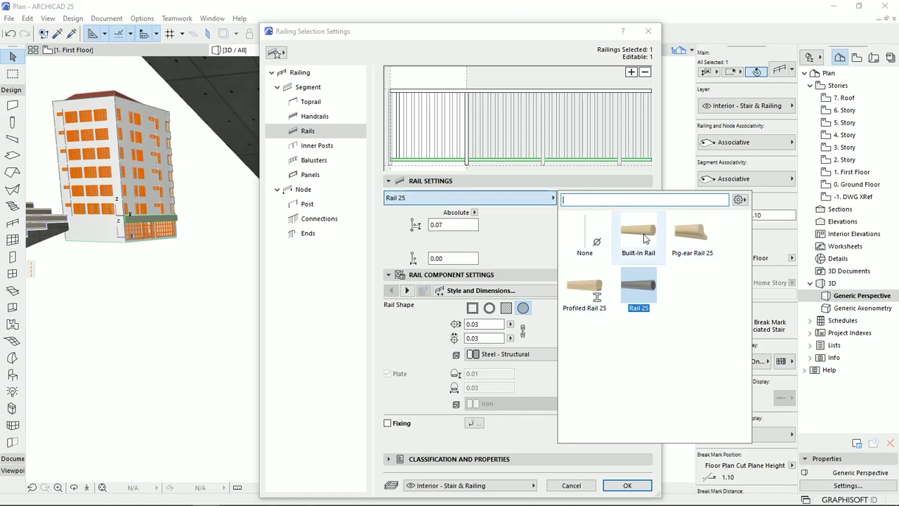
left_click(507, 256)
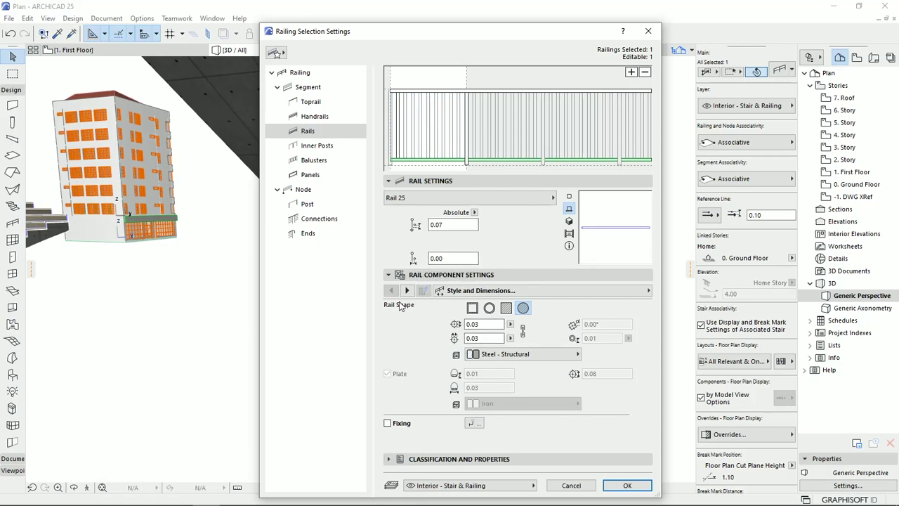
Step: Compare the inner post settings with the node post settings and check the available inner post component types
left_click(318, 144)
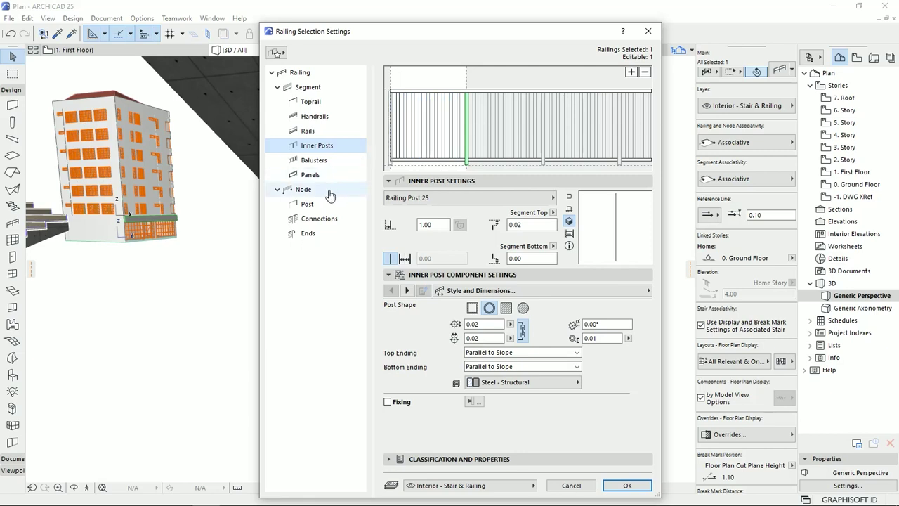
left_click(307, 208)
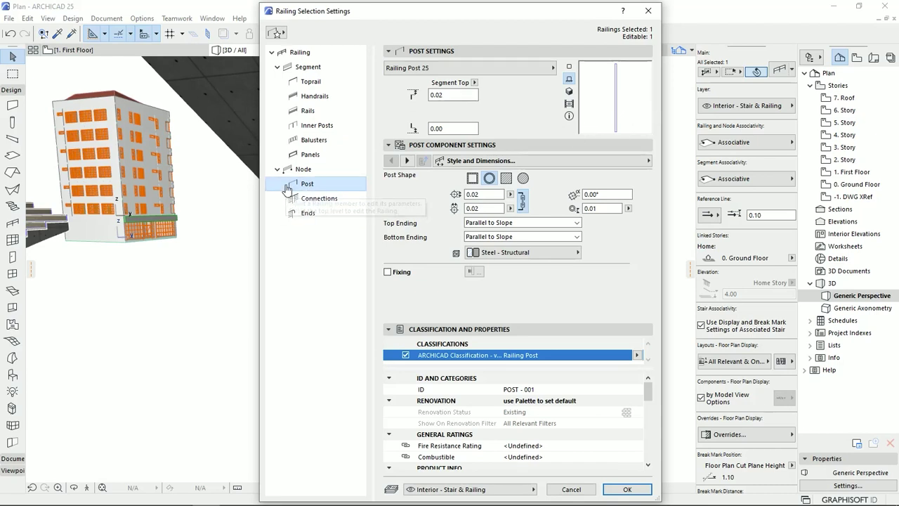
left_click(317, 125)
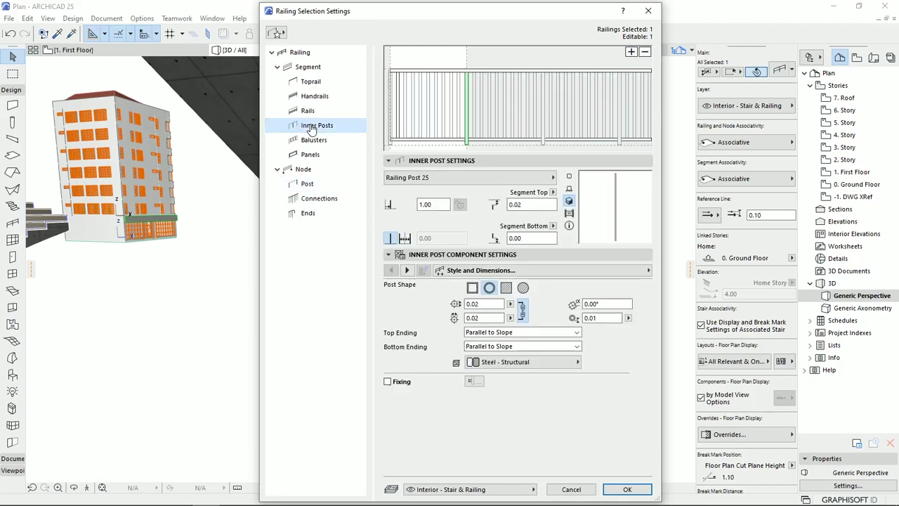
left_click(502, 175)
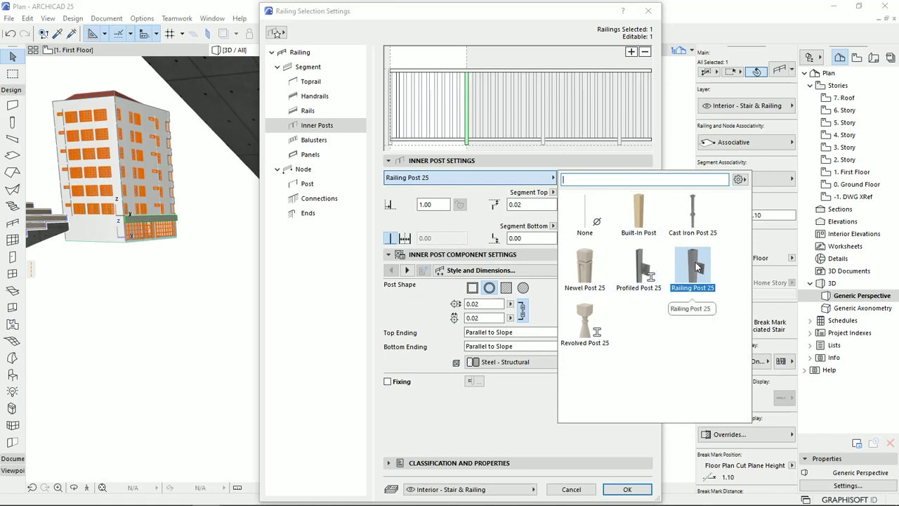
left_click(411, 310)
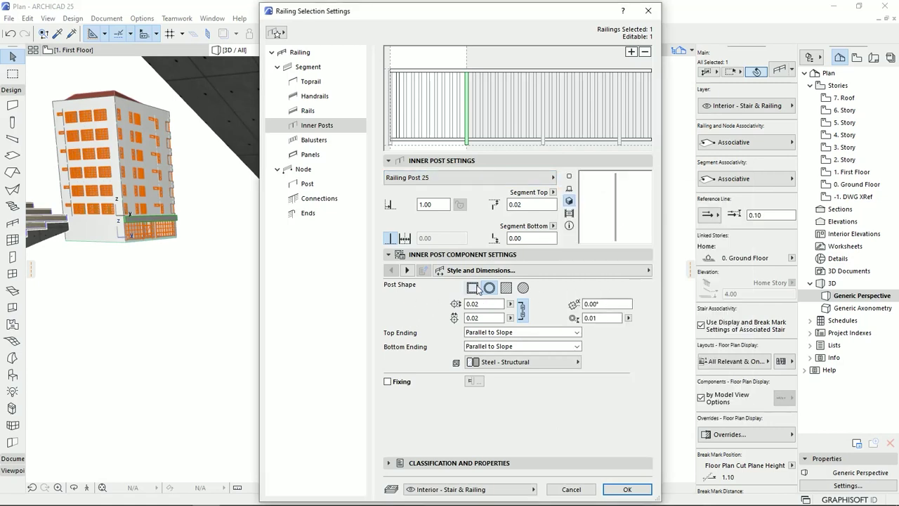
Step: Give the inner posts a hollow square shape measuring 0.04 by 0.04 and check the top ending options
left_click(474, 289)
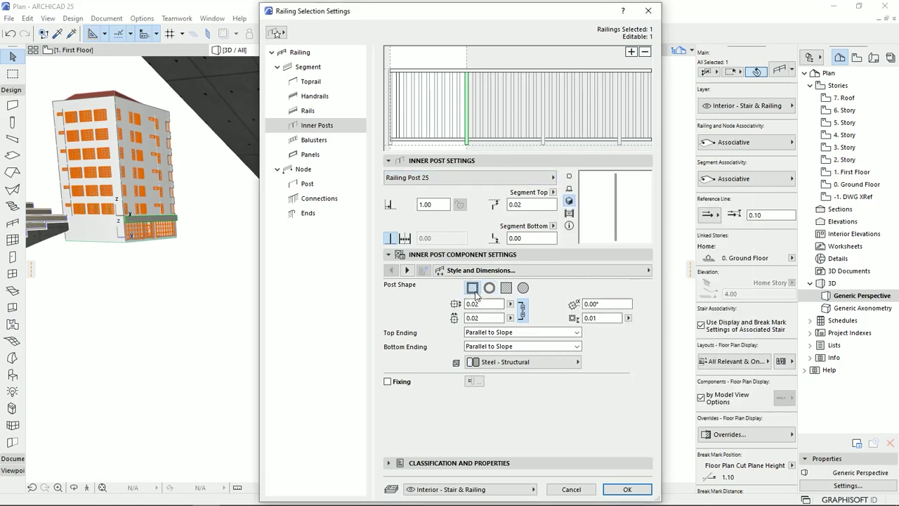
left_click(487, 304)
type("4")
left_click(483, 318)
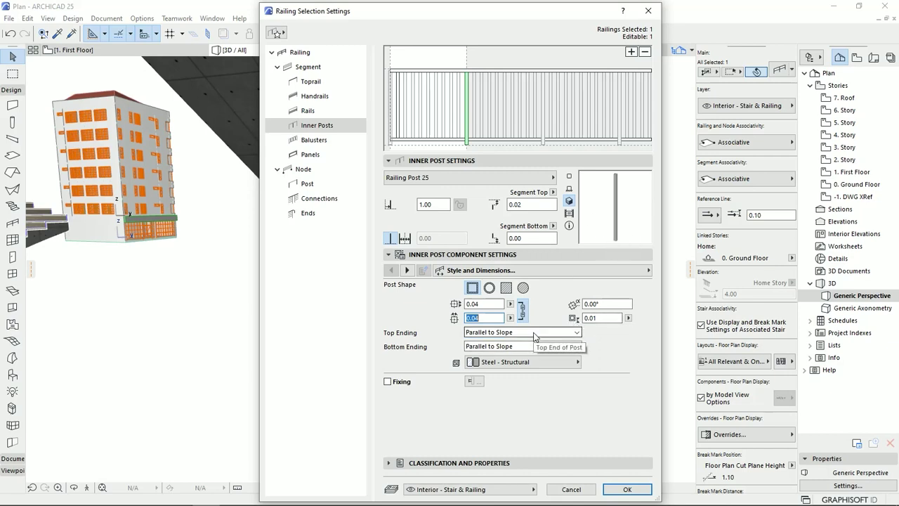
left_click(555, 332)
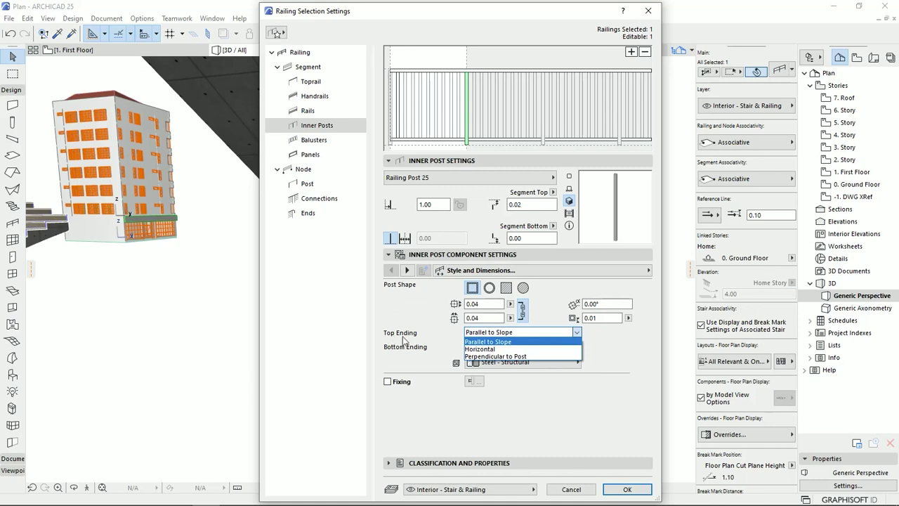
left_click(425, 356)
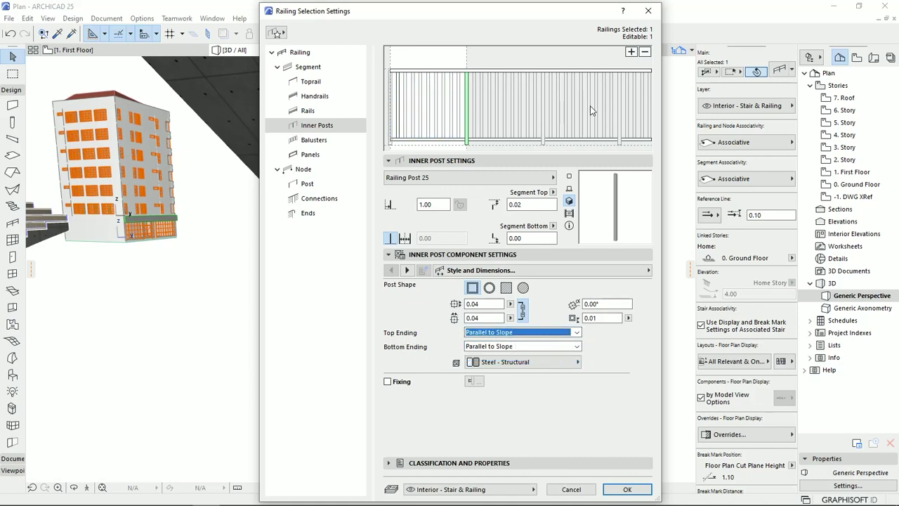
Step: Set the baluster distribution to divide the segment into 2 divisions, trying the fixed pattern length option for comparison
left_click(314, 140)
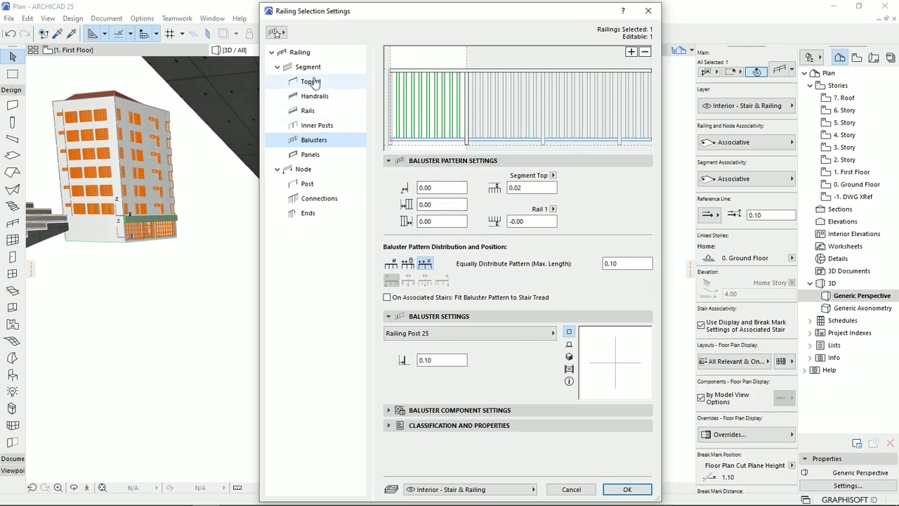
left_click(390, 262)
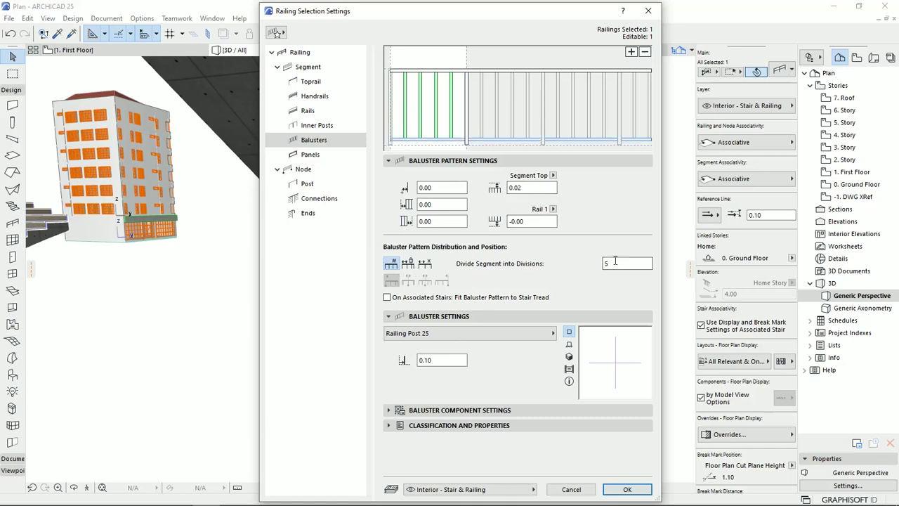
double_click(613, 265)
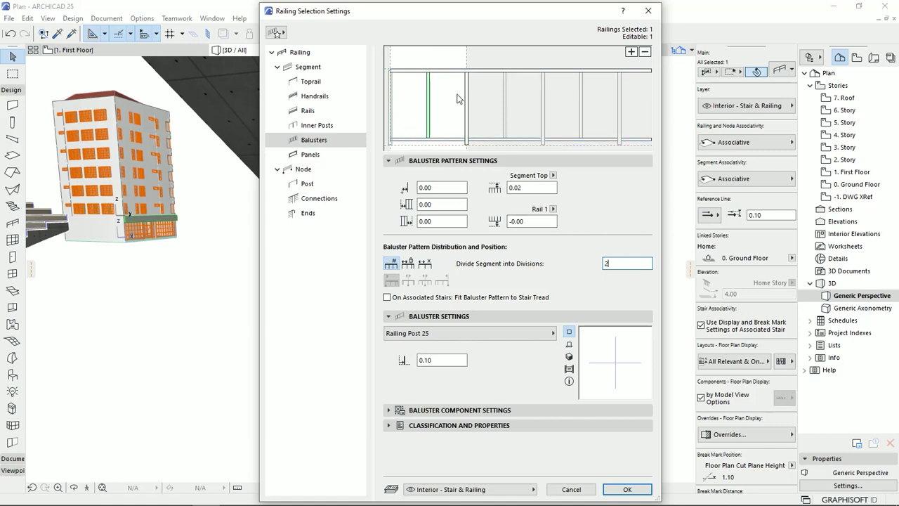
left_click(408, 264)
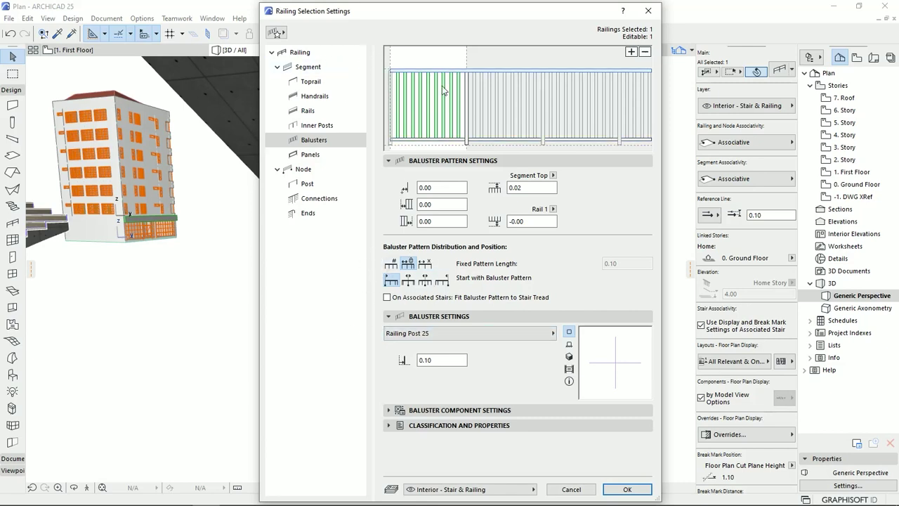
left_click(390, 266)
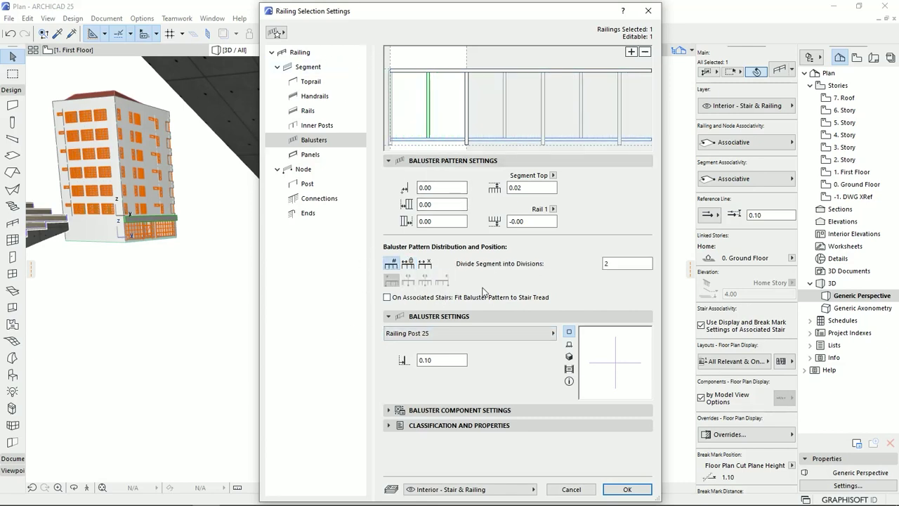
Step: Review the available baluster component types and the baluster's style and dimension settings
left_click(505, 334)
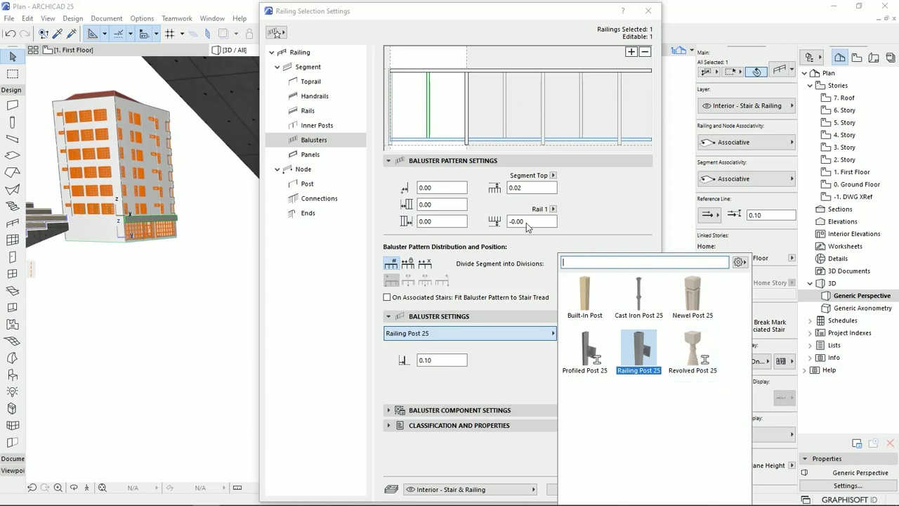
left_click(507, 385)
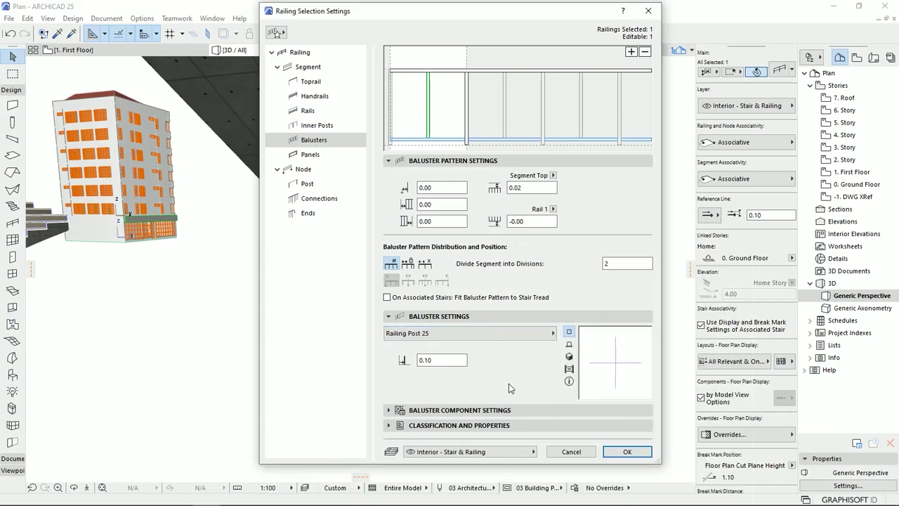
left_click(469, 412)
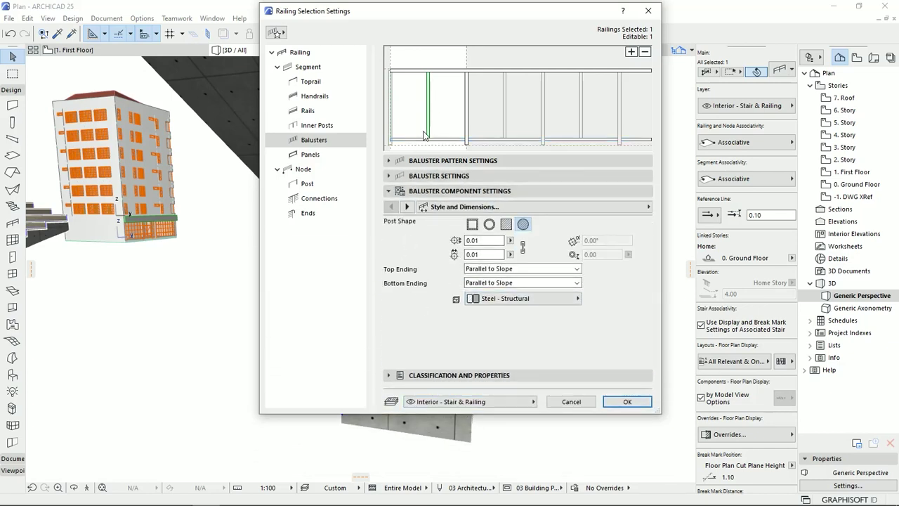
Step: Examine the panel settings and the saved panel and baluster favorites
left_click(311, 159)
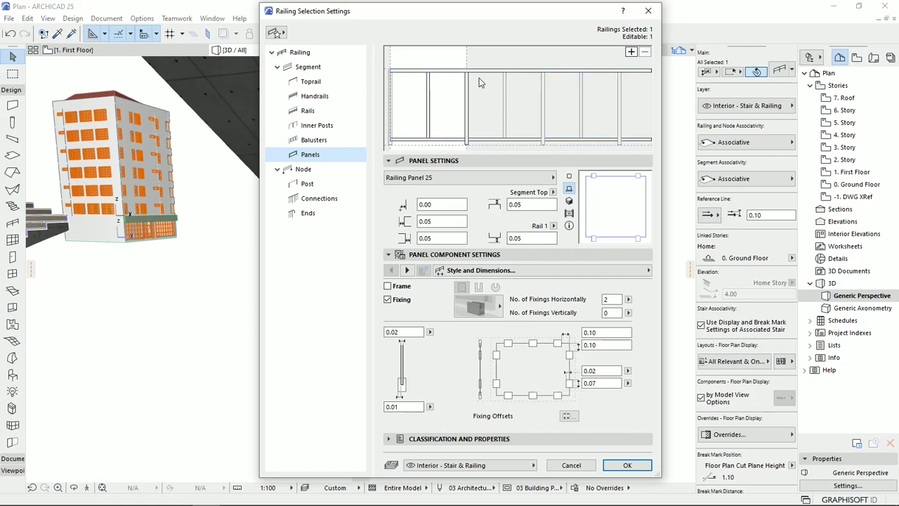
left_click(276, 32)
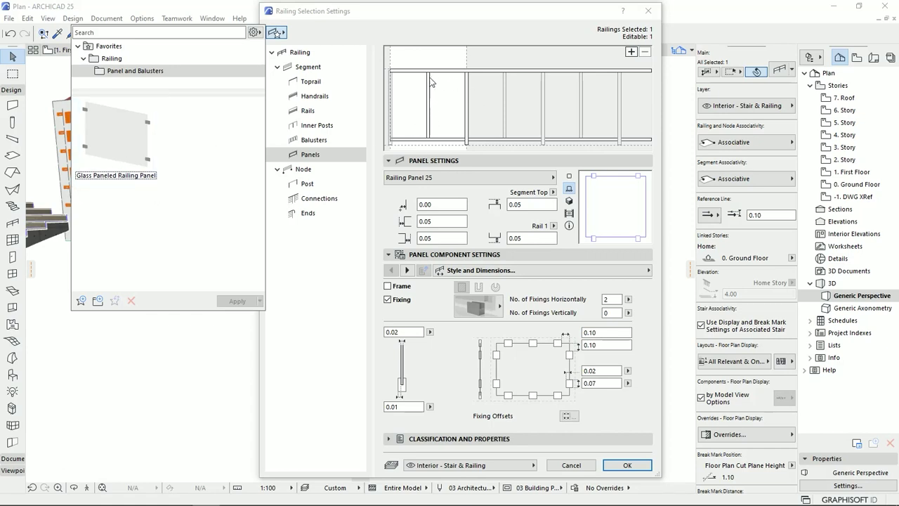
left_click(415, 24)
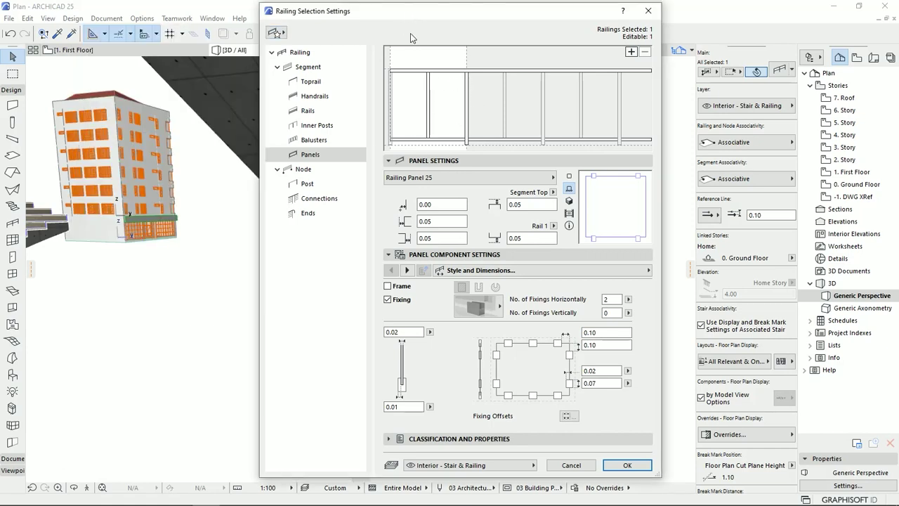
Step: Set the node's non-smooth connections to adjusted segment height
left_click(282, 170)
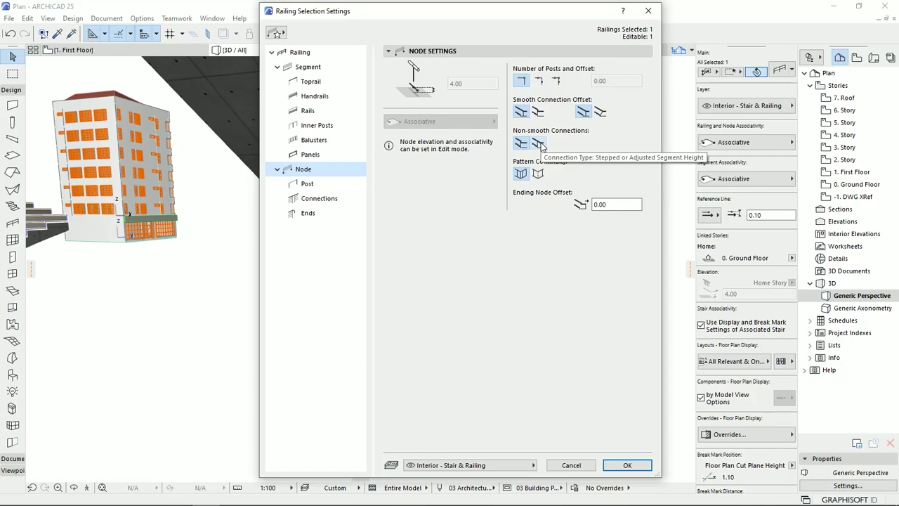
left_click(542, 145)
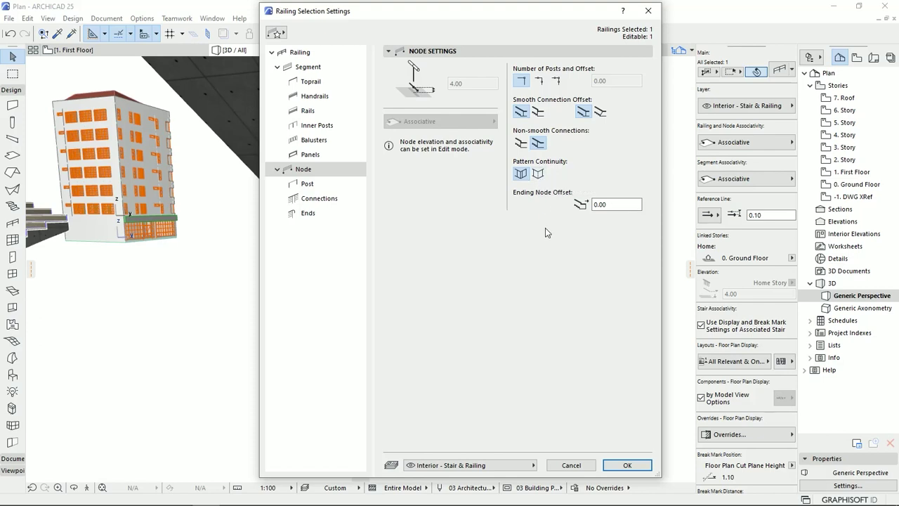
Step: Review the node post's settings and its available component types
left_click(311, 185)
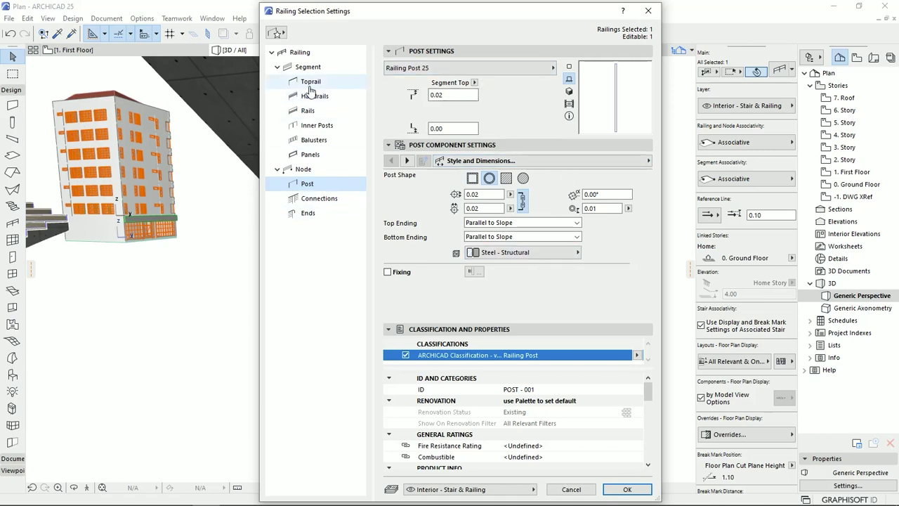
left_click(455, 68)
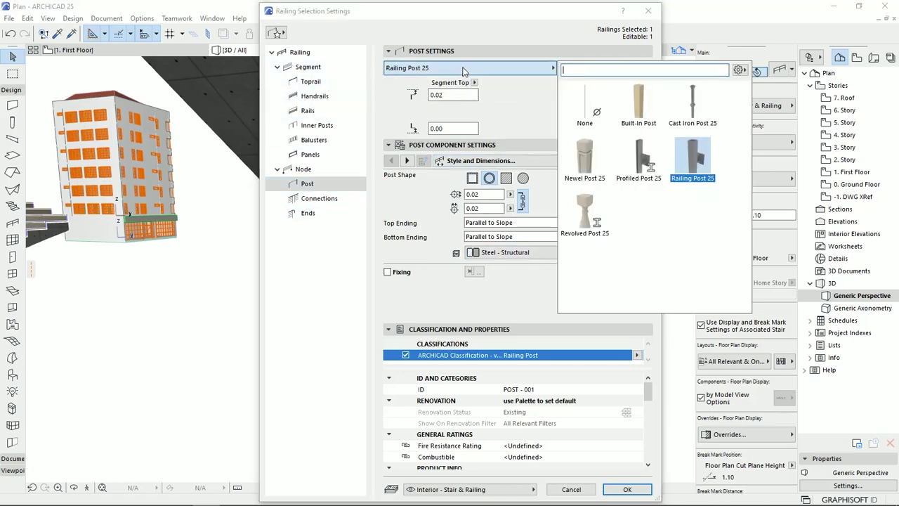
left_click(433, 312)
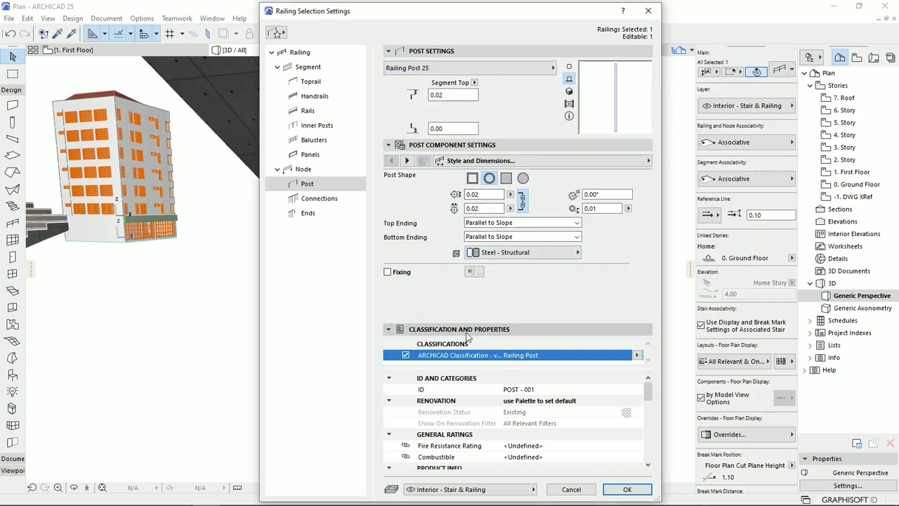
Step: Compare the toprail connection types, keep the direct connection and set its radius to 0.10
left_click(319, 200)
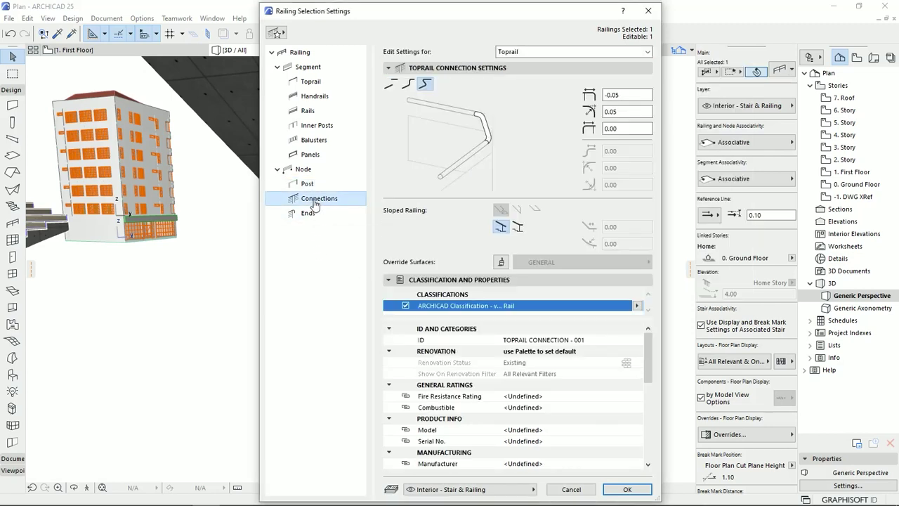
left_click(408, 83)
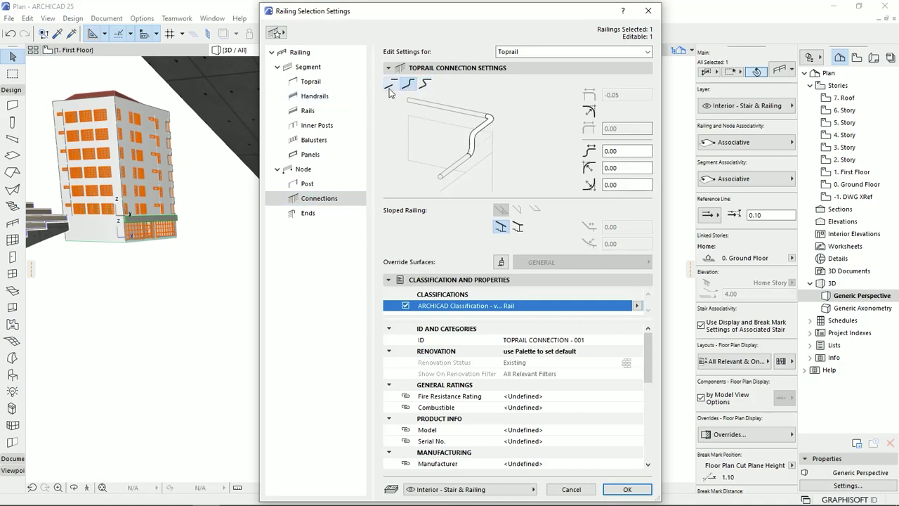
left_click(391, 83)
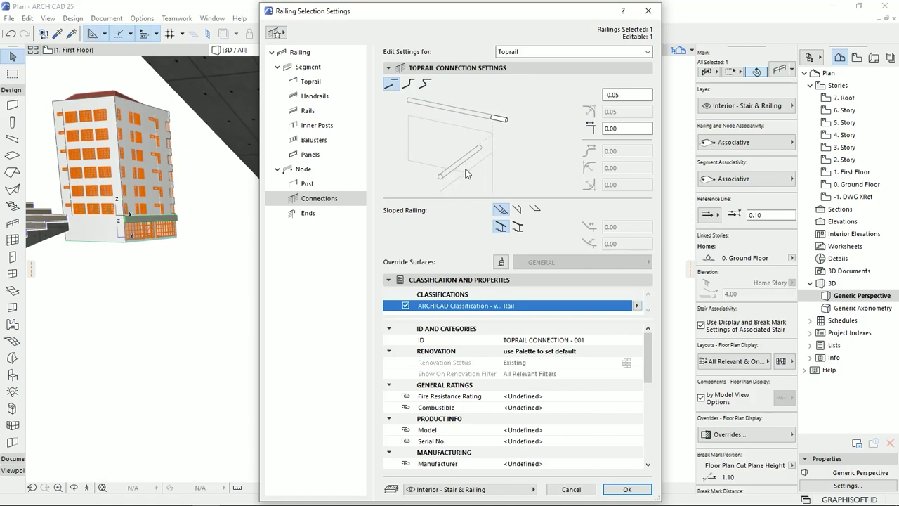
left_click(426, 83)
left_click(619, 113)
left_click_drag(618, 112, 614, 112)
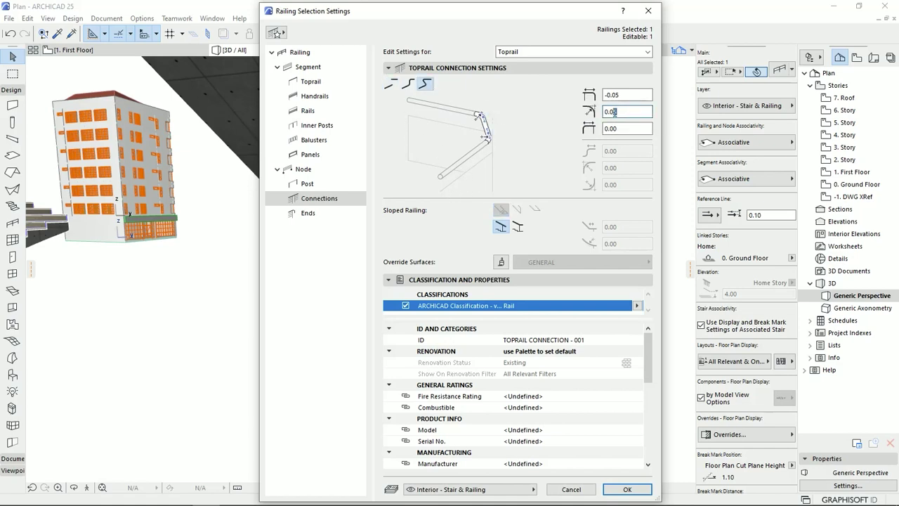
key("BackSpace")
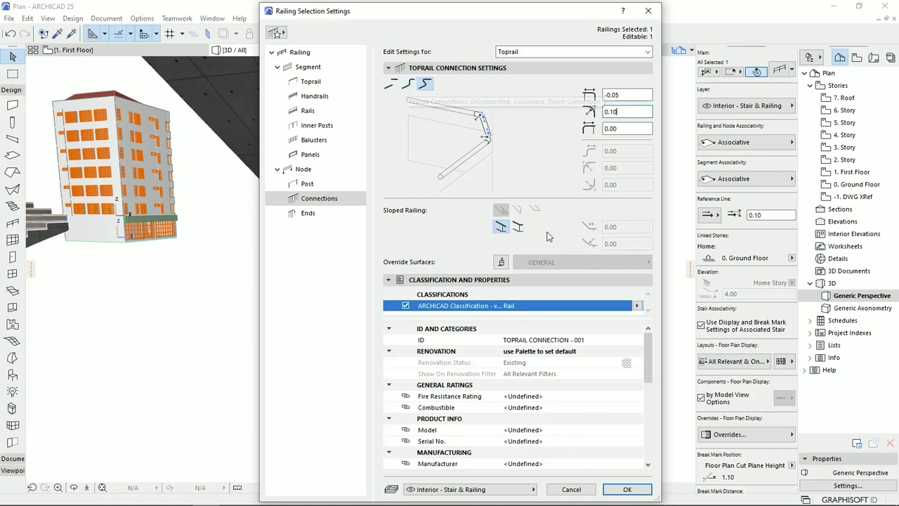
Step: Set the disconnected toprail's sloped end cut to horizontal, then restore the direct connection type
left_click(408, 85)
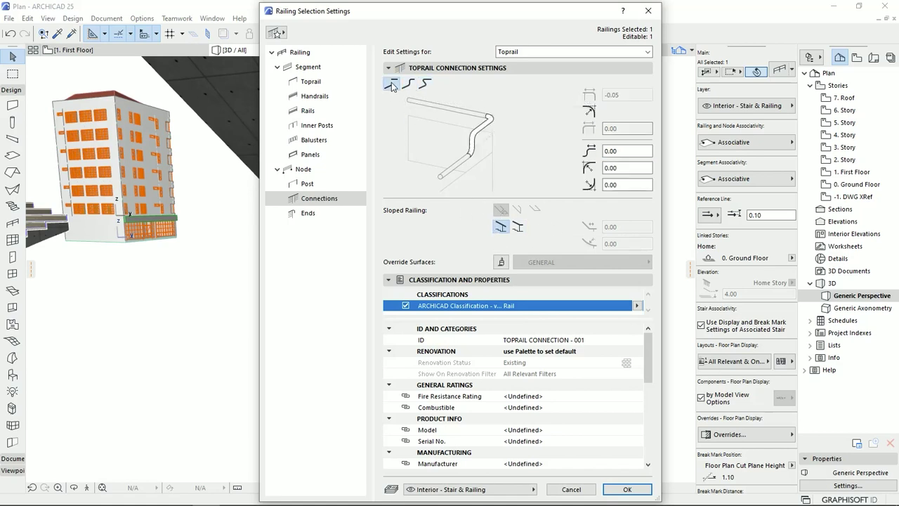
left_click(390, 84)
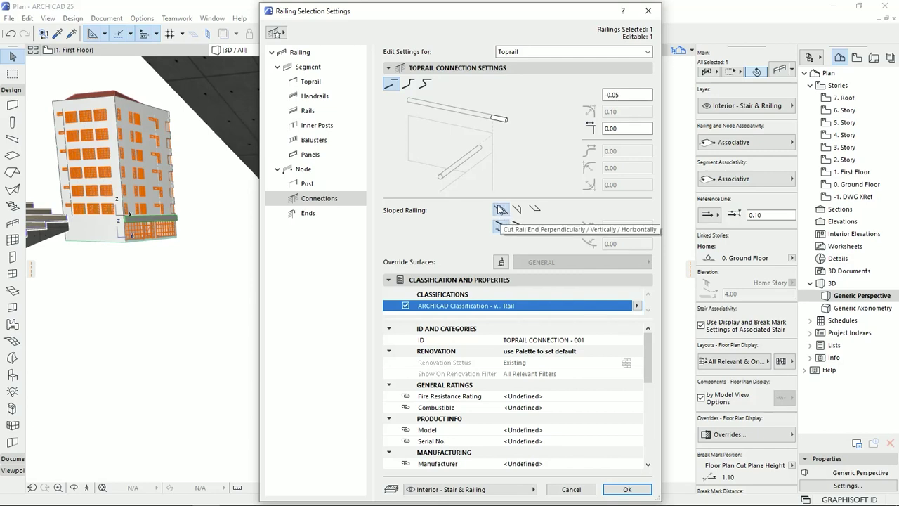
left_click(518, 212)
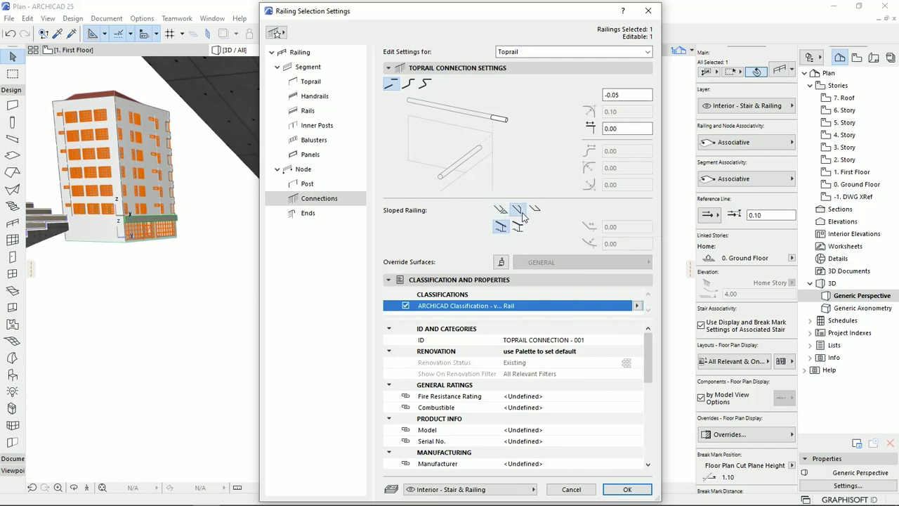
left_click(535, 212)
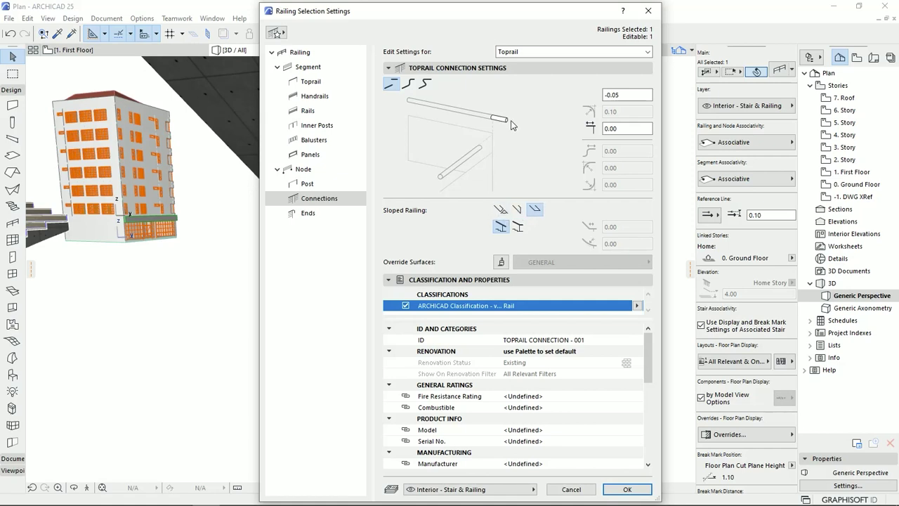
left_click(426, 83)
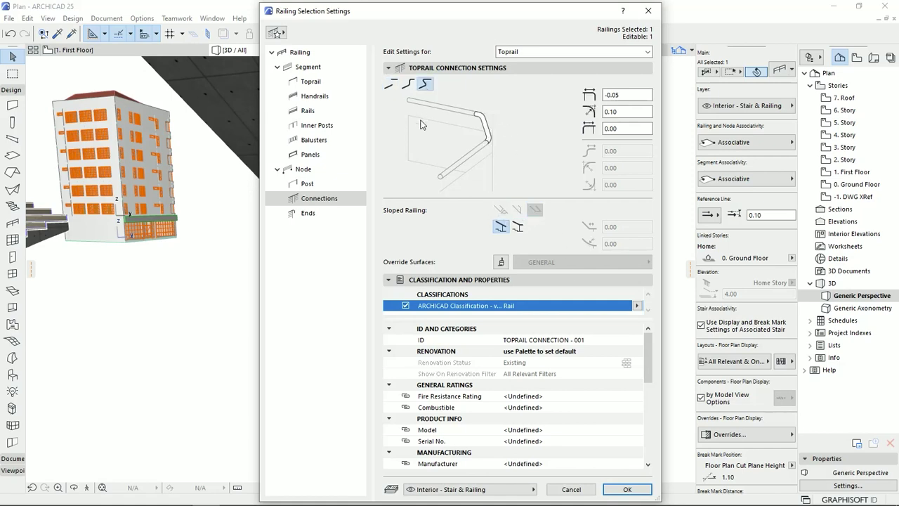
Step: Compare the three toprail end shapes, finishing on the straight end
left_click(305, 215)
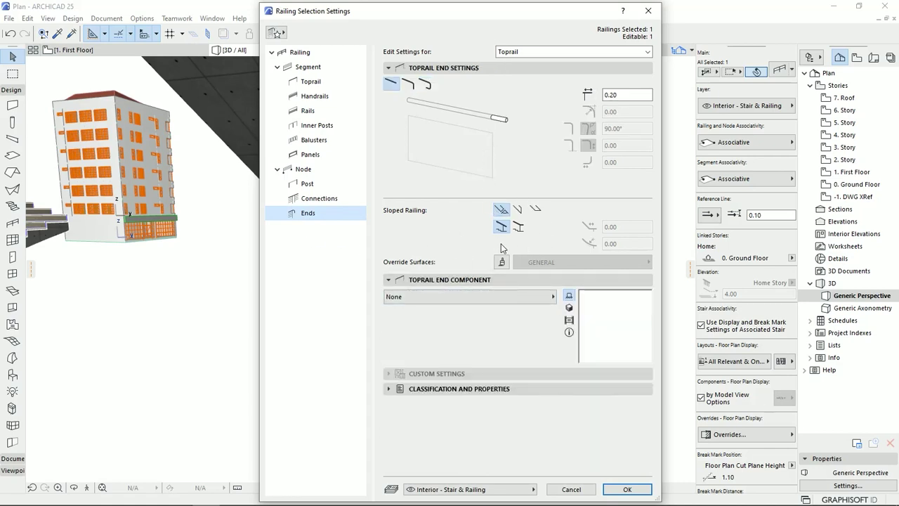
left_click(410, 83)
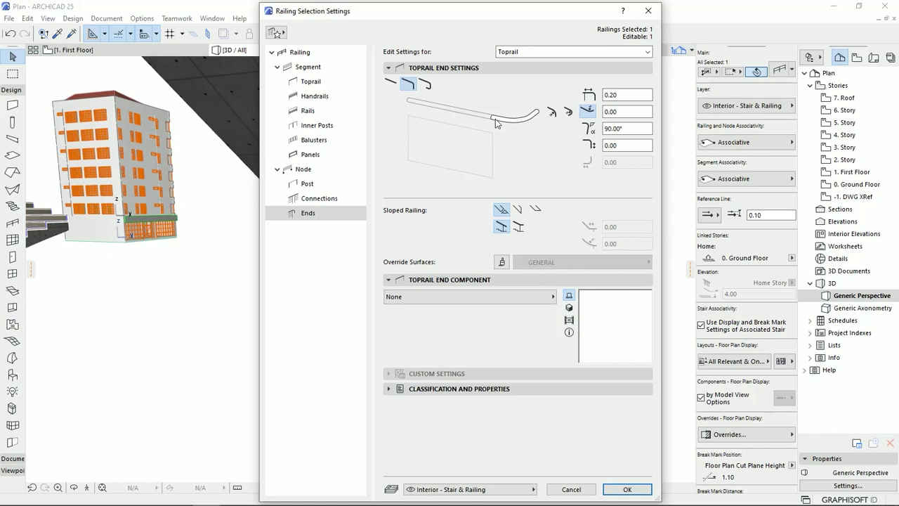
left_click(424, 84)
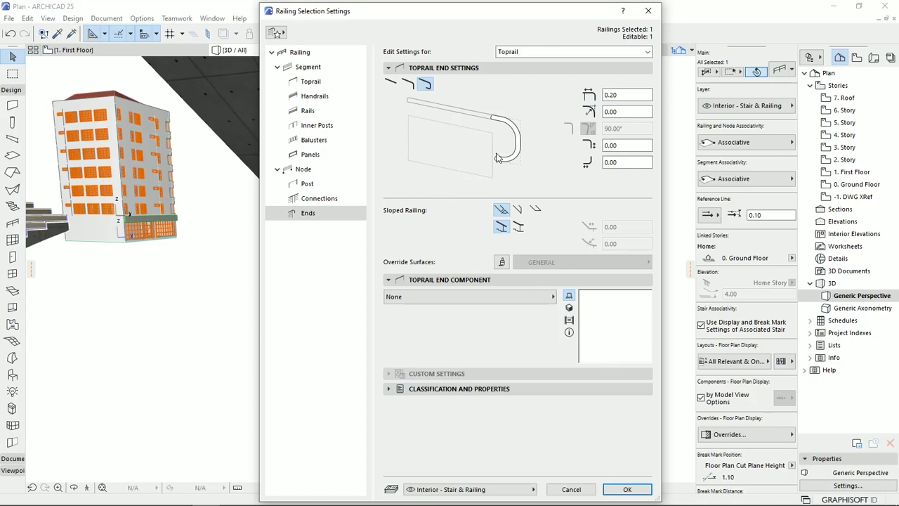
left_click(391, 84)
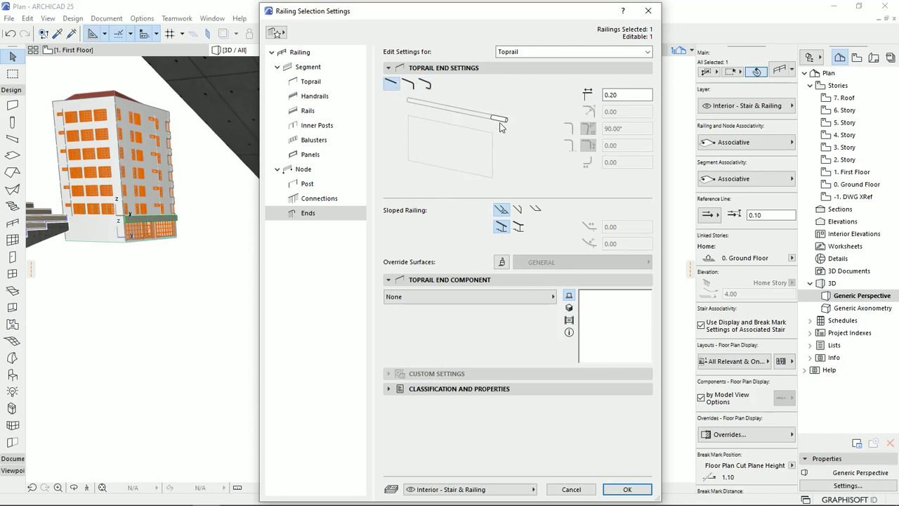
Step: Recheck the toprail connection and node post settings and apply the railing changes
left_click(318, 201)
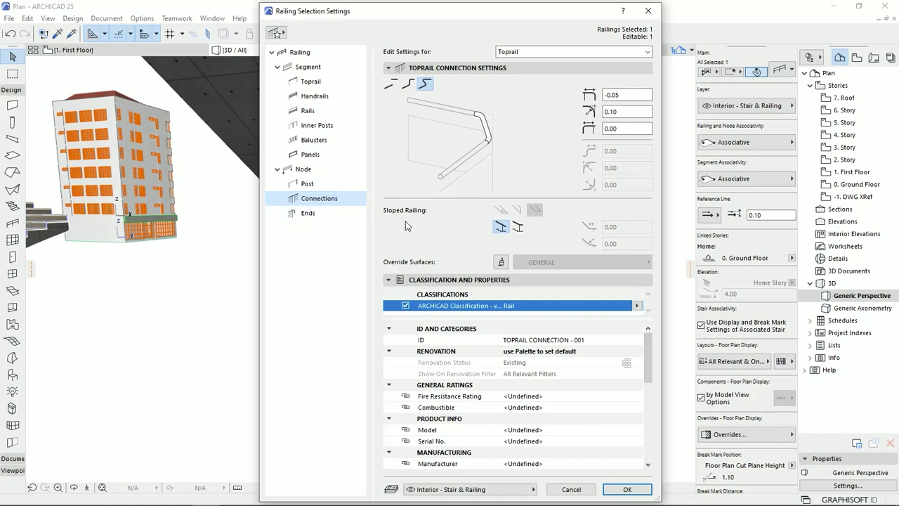
left_click(307, 183)
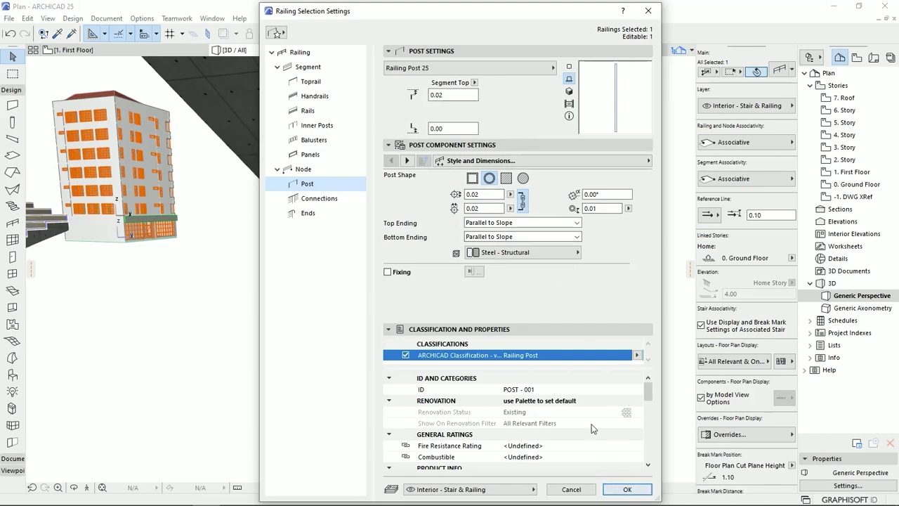
left_click(627, 492)
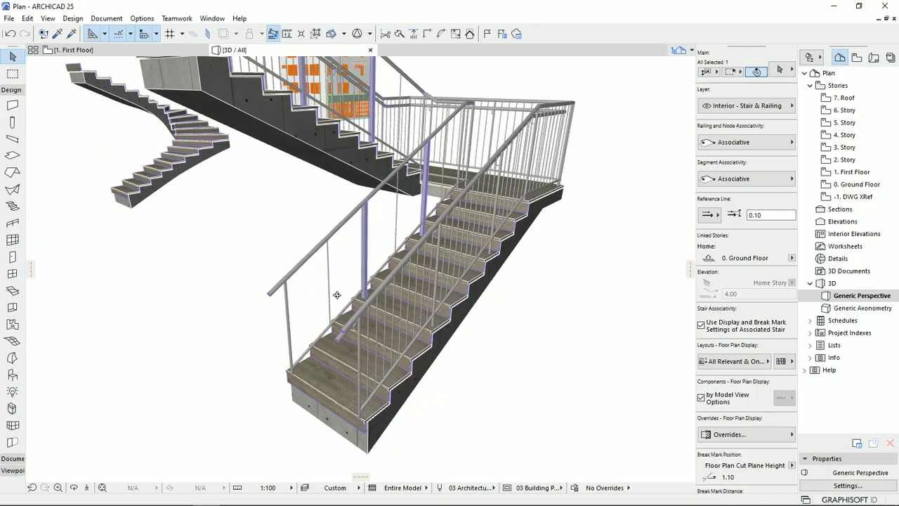
Step: Select the inner railing of the lower flight, set its inner post position to 0.30 and apply the change
left_click(315, 314)
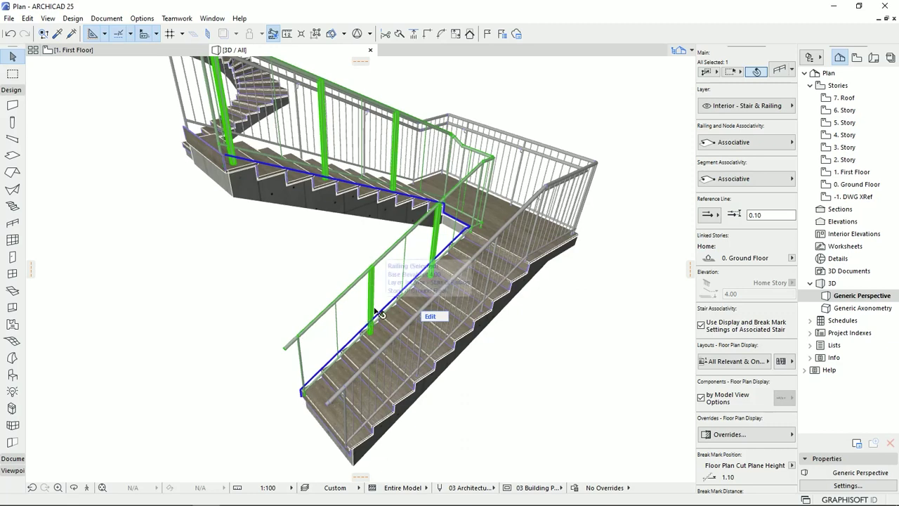
left_click(377, 279)
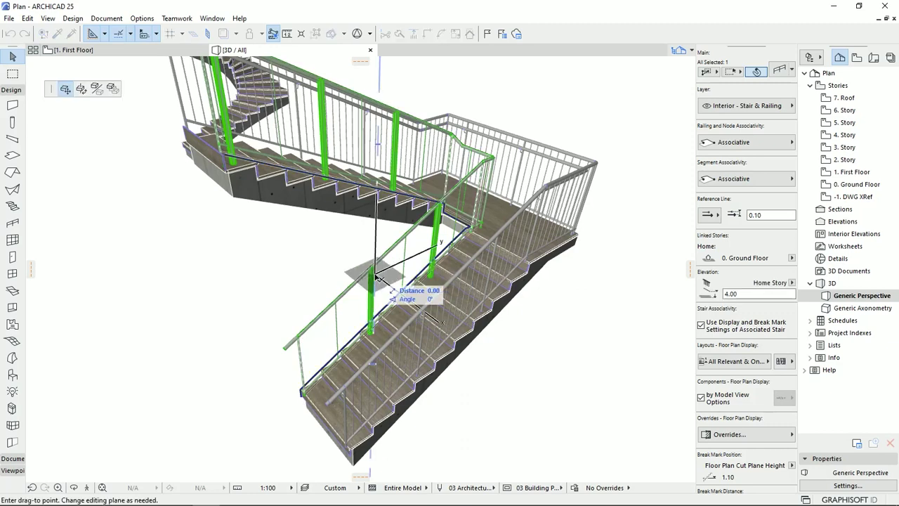
key("Escape")
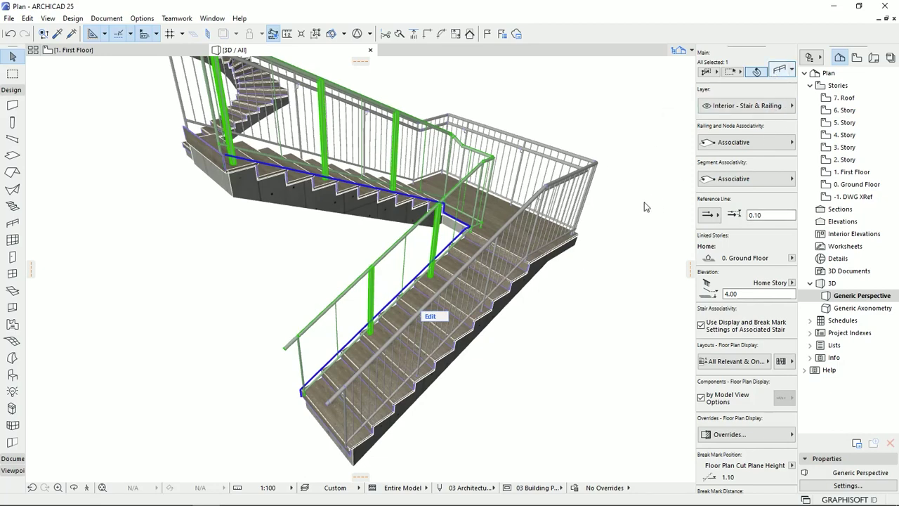
key("ctrl+t")
left_click(309, 66)
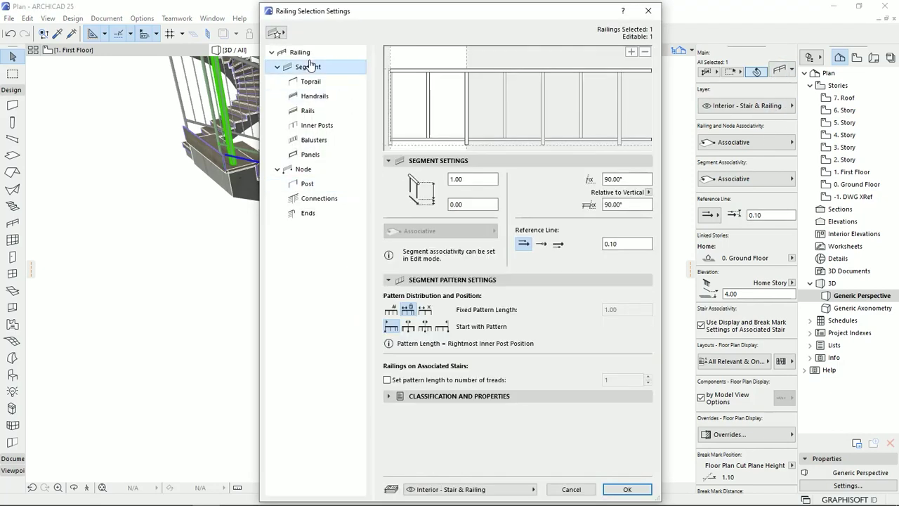
left_click(409, 310)
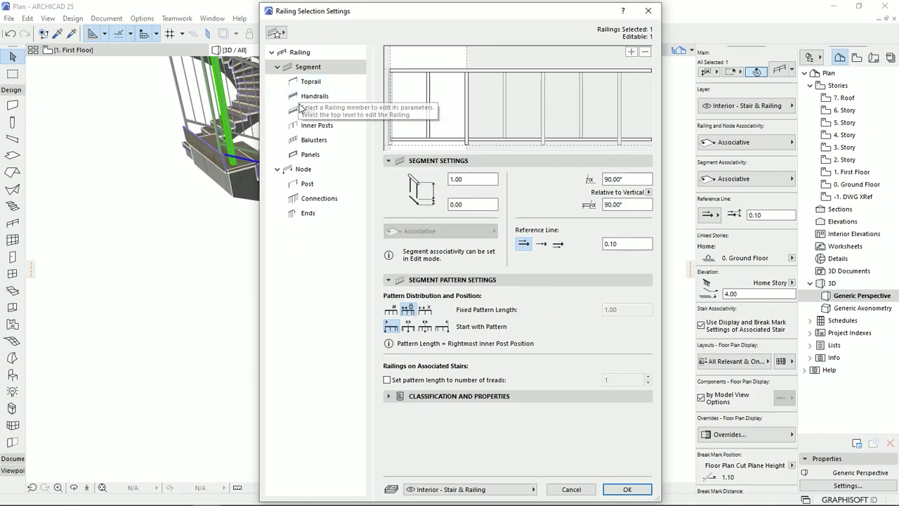
left_click(317, 126)
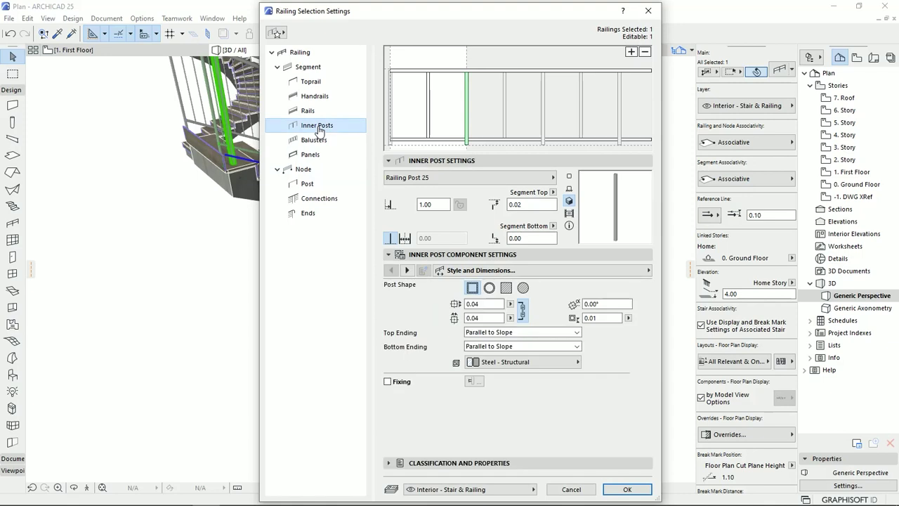
left_click(427, 205)
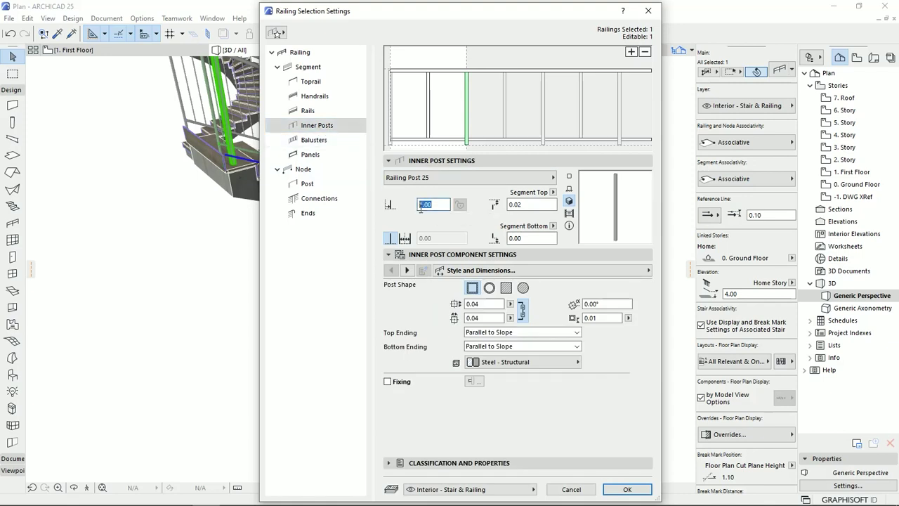
key("BackSpace")
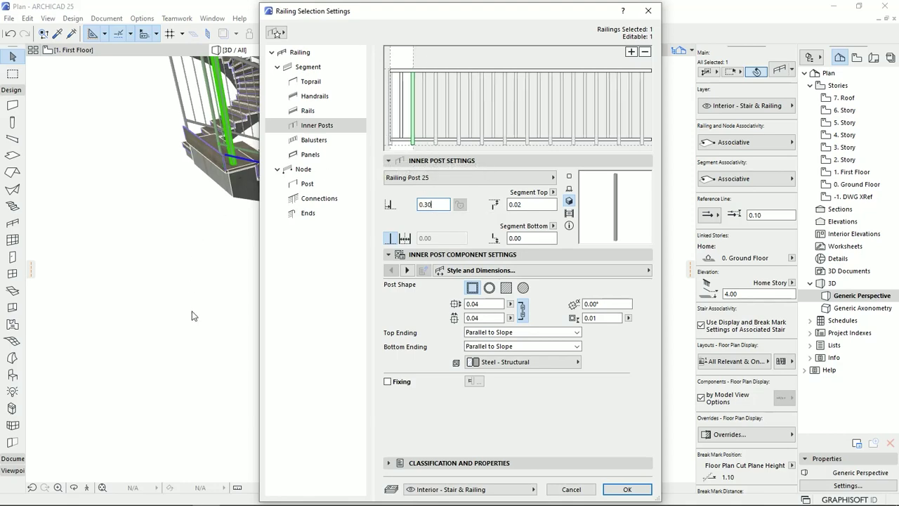
left_click(627, 489)
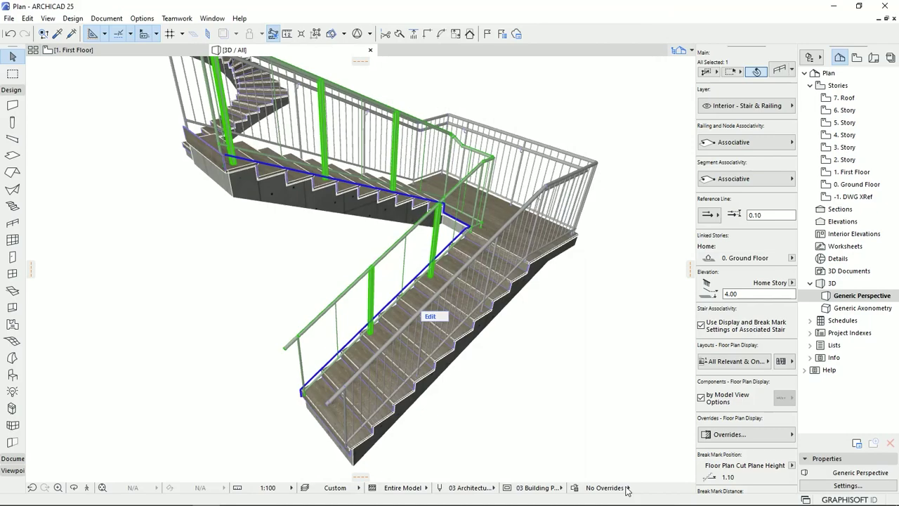
Step: Inspect the lower flight's inner posts and review the toprail, baluster, inner post and rail settings without changing them
middle_click_drag(345, 368, 324, 392)
scroll(380, 329, "up", 2)
scroll(356, 329, "up", 4)
middle_click_drag(394, 305, 409, 395)
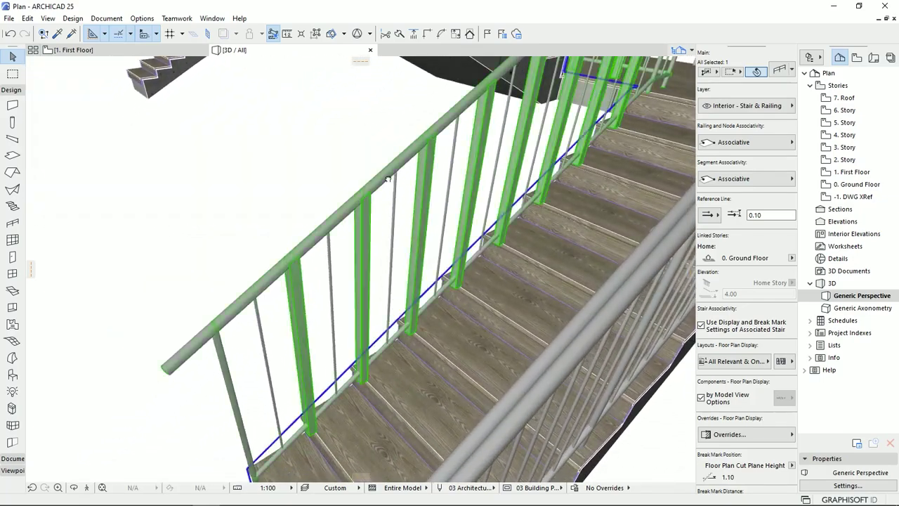
scroll(410, 392, "down", 4)
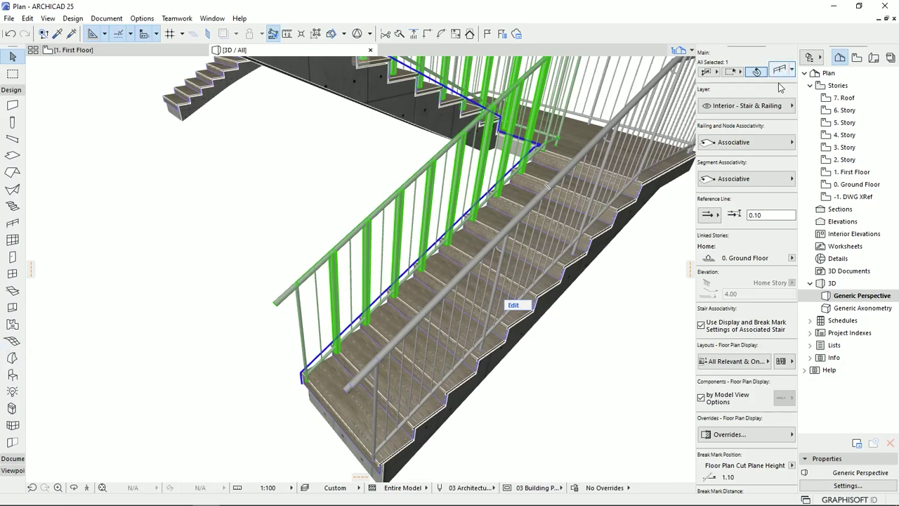
key("ctrl+t")
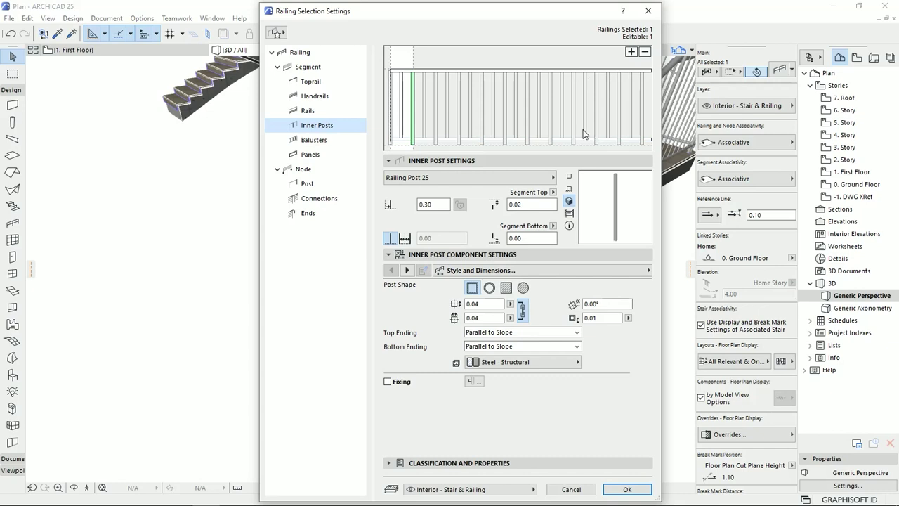
left_click(415, 71)
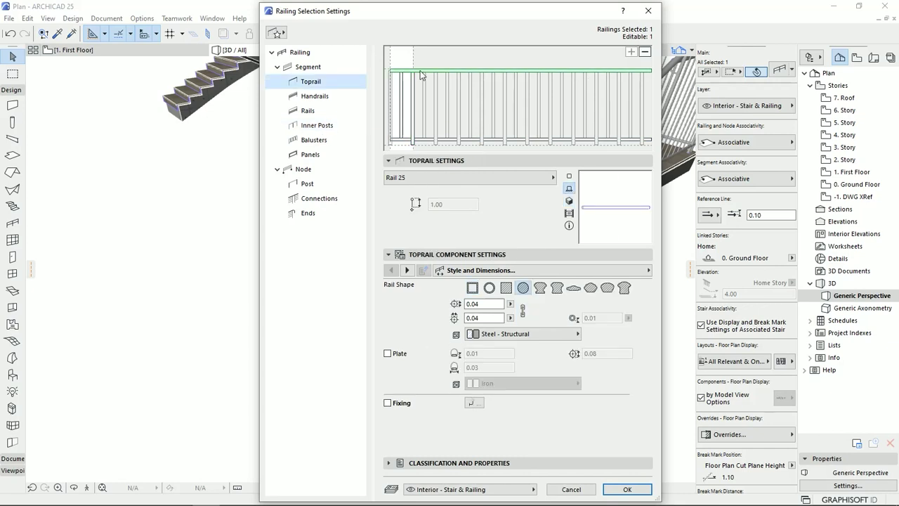
left_click(403, 104)
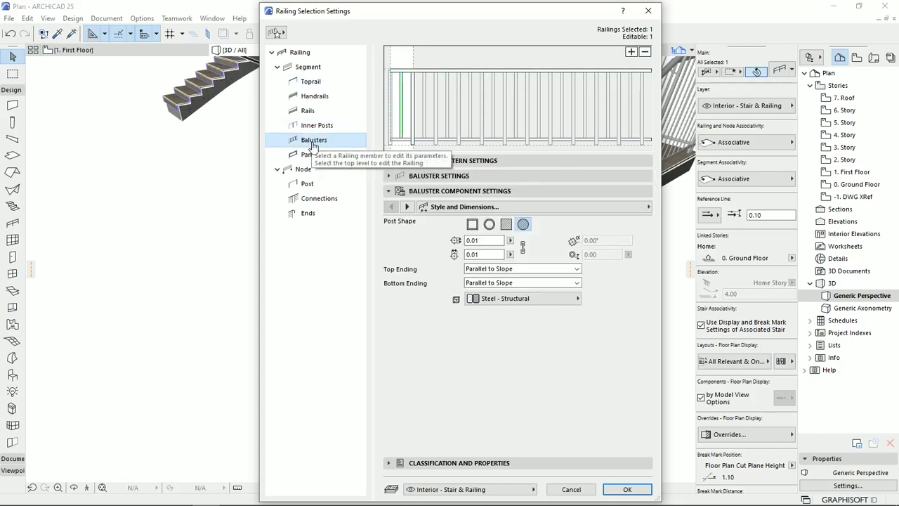
left_click(414, 139)
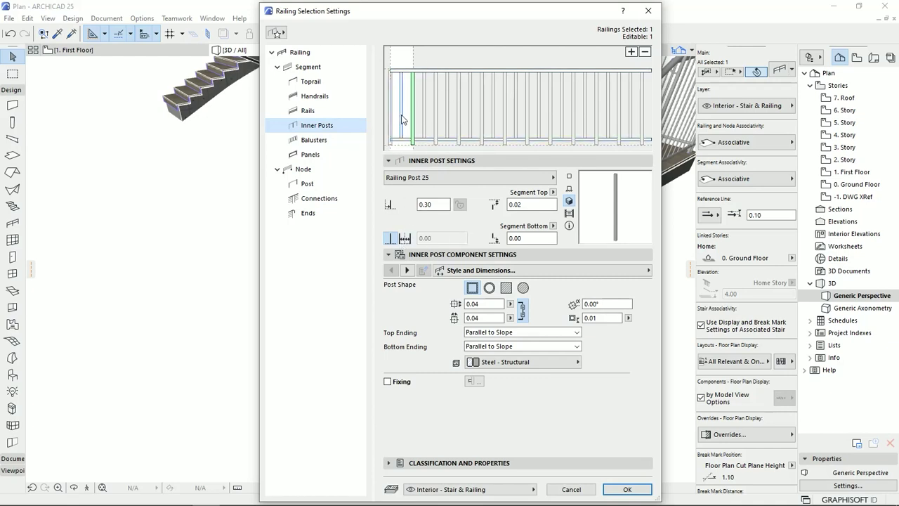
left_click(402, 120)
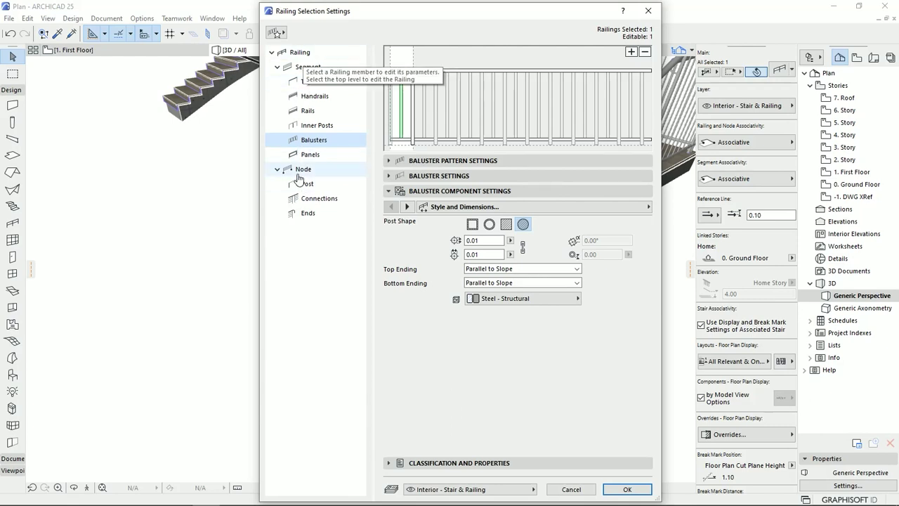
left_click(398, 141)
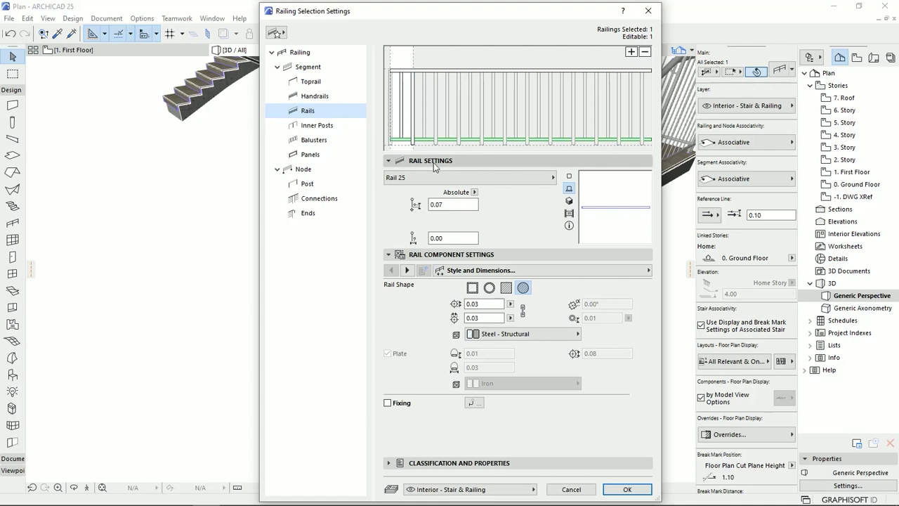
left_click(572, 489)
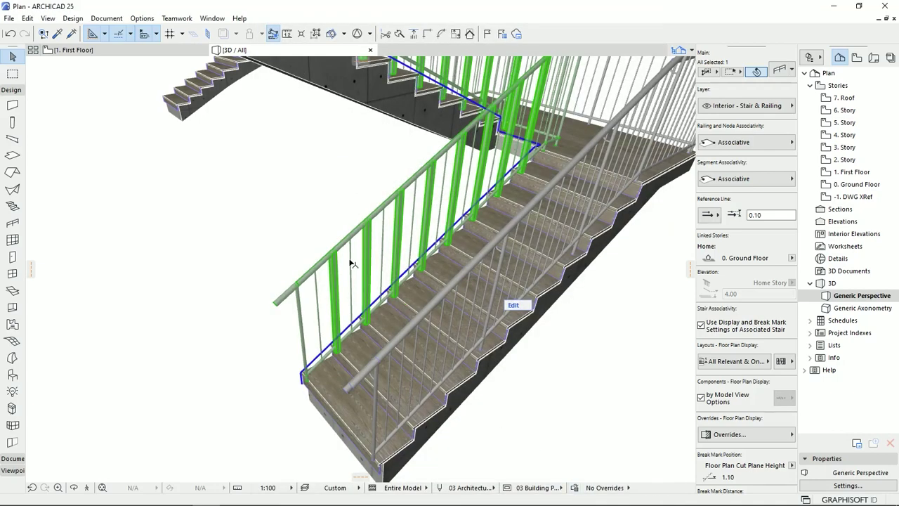
Step: Pick up the outer railing's settings and place a matching metal railing along the outer edge of the U-shaped stair with the rounded landing
middle_click_drag(444, 252, 435, 372, "shift")
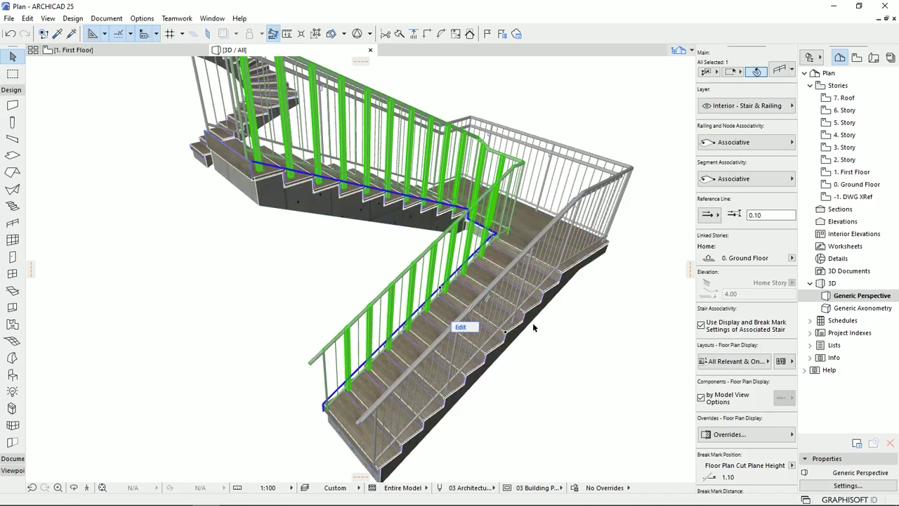
middle_click_drag(535, 283, 491, 296)
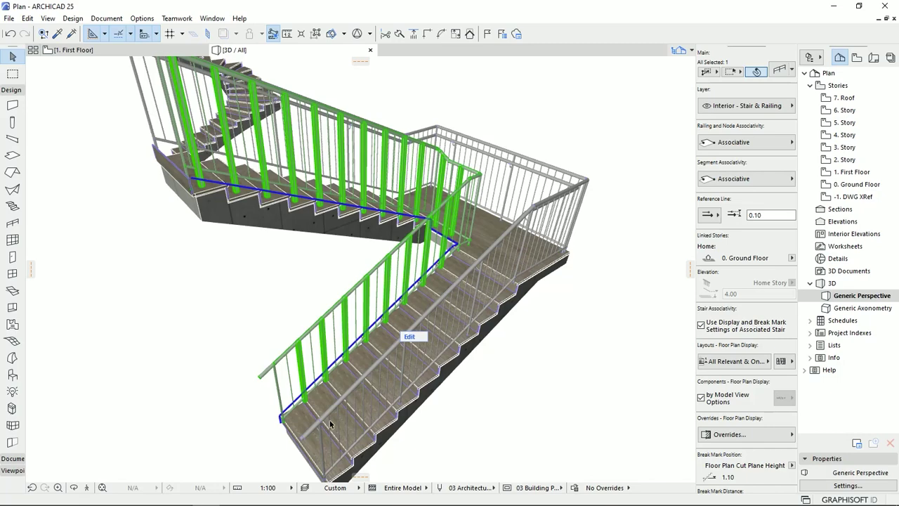
left_click(536, 203, "alt")
scroll(416, 318, "down", 4)
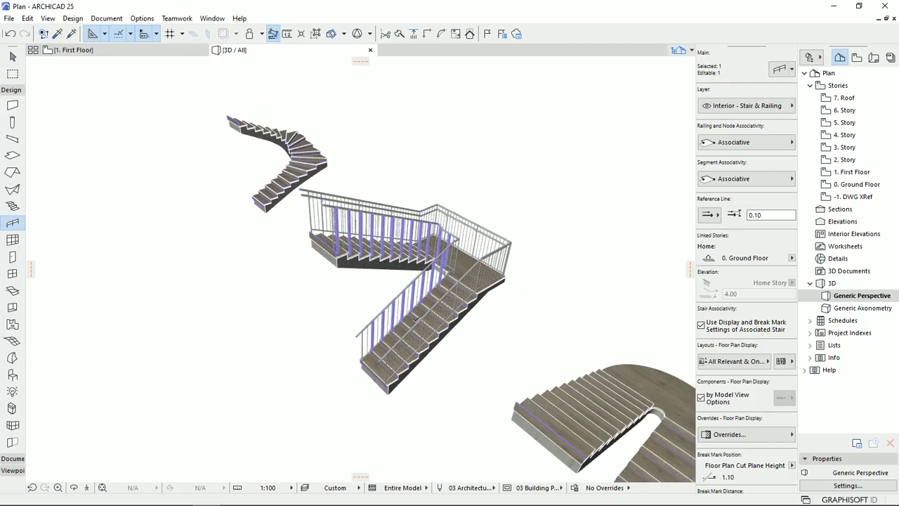
scroll(477, 338, "up", 6)
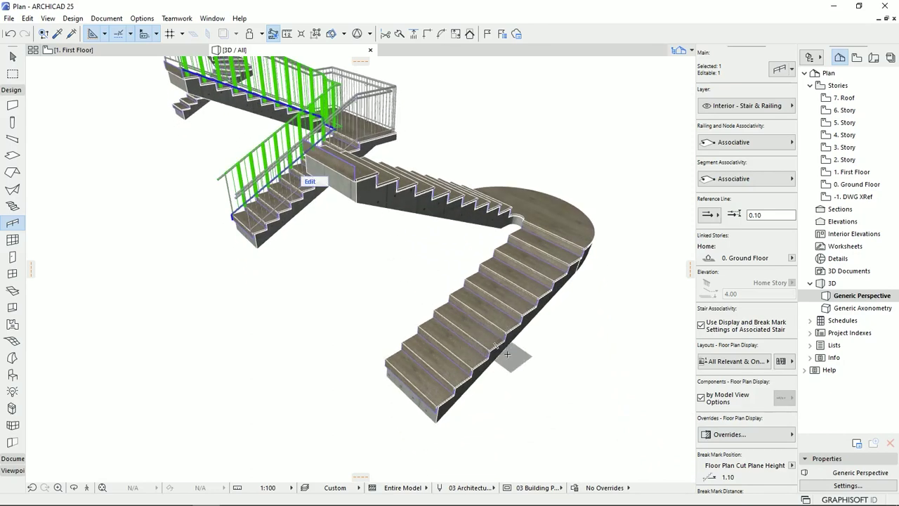
left_click(506, 336)
key("Escape")
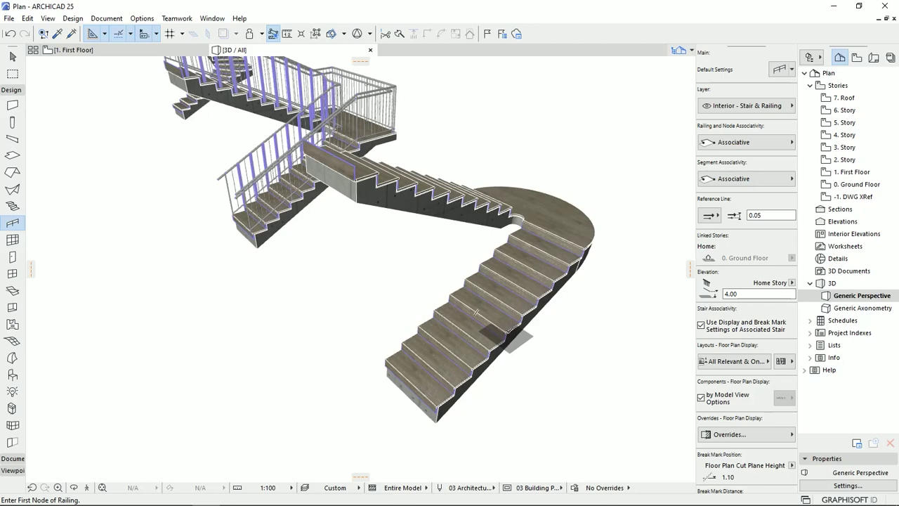
left_click(507, 333)
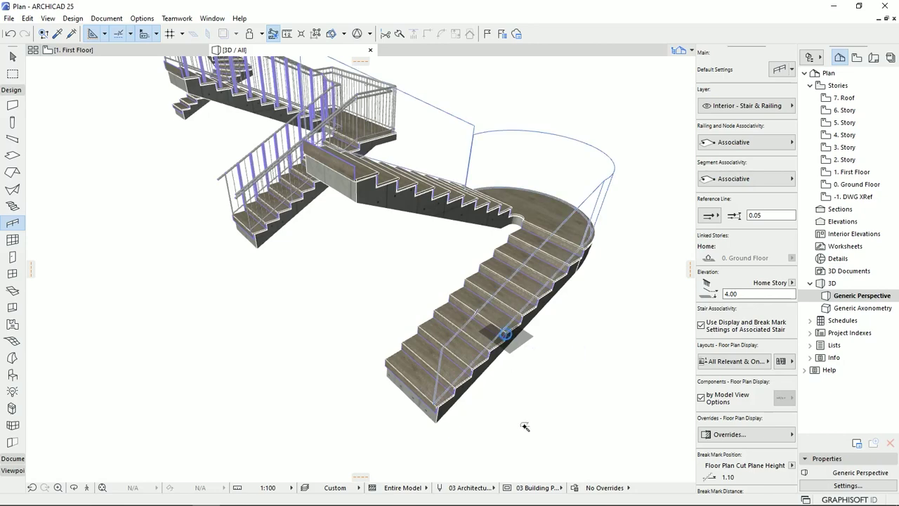
middle_click_drag(551, 257, 524, 247, "shift")
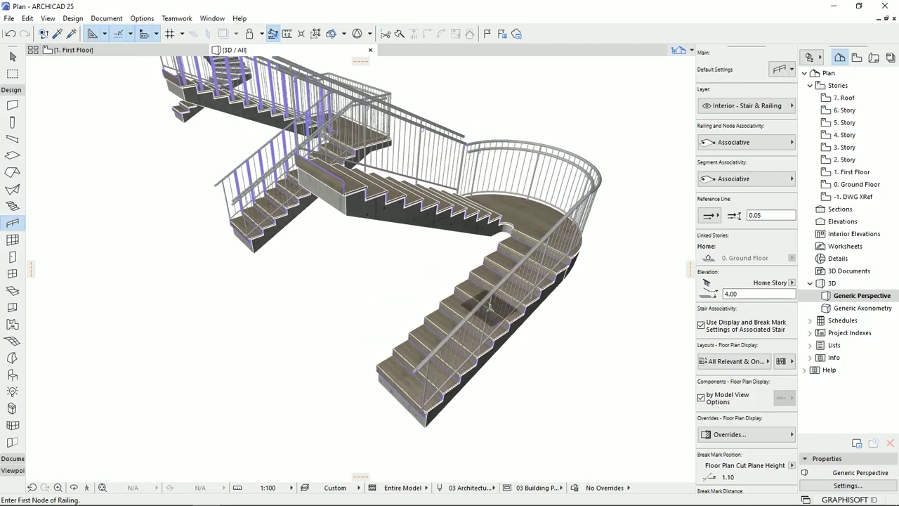
Step: Load the Wired Railing favorite as the railing default
scroll(485, 307, "down", 4)
scroll(485, 307, "down", 5)
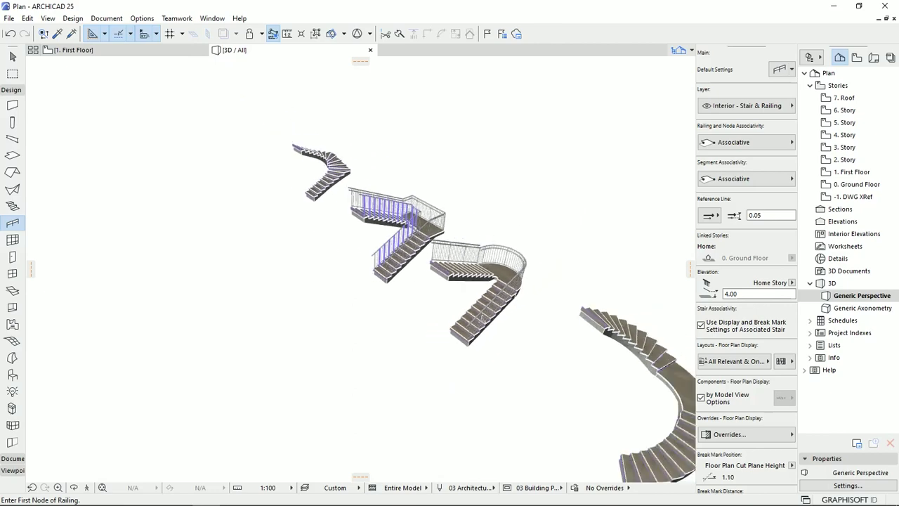
middle_click_drag(683, 449, 470, 317)
scroll(470, 318, "up", 3)
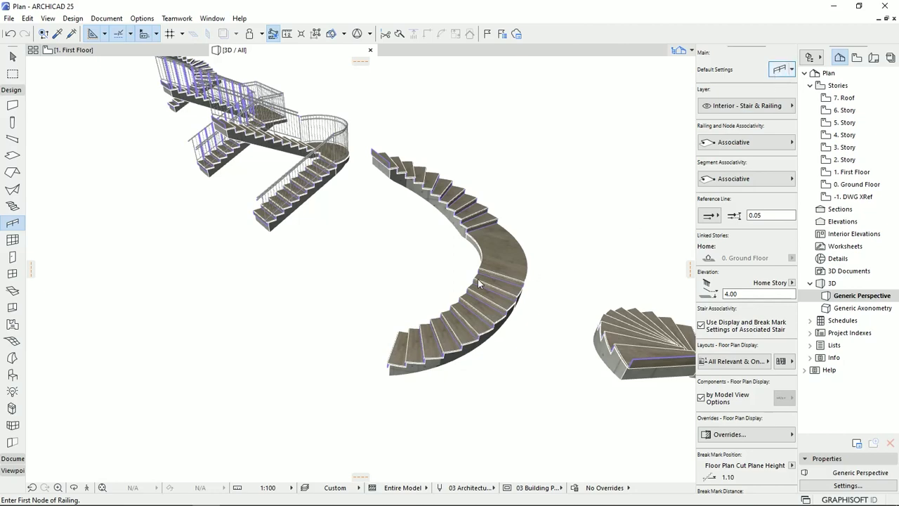
key("ctrl+t")
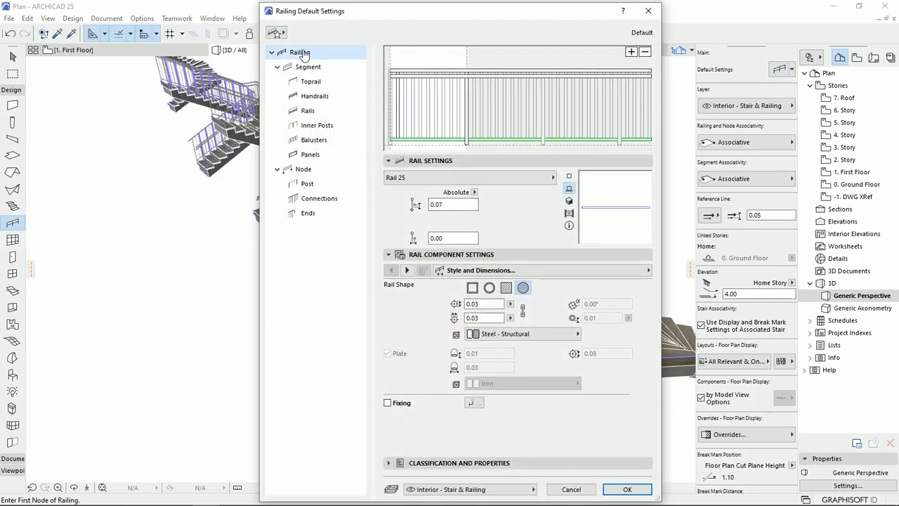
left_click(307, 55)
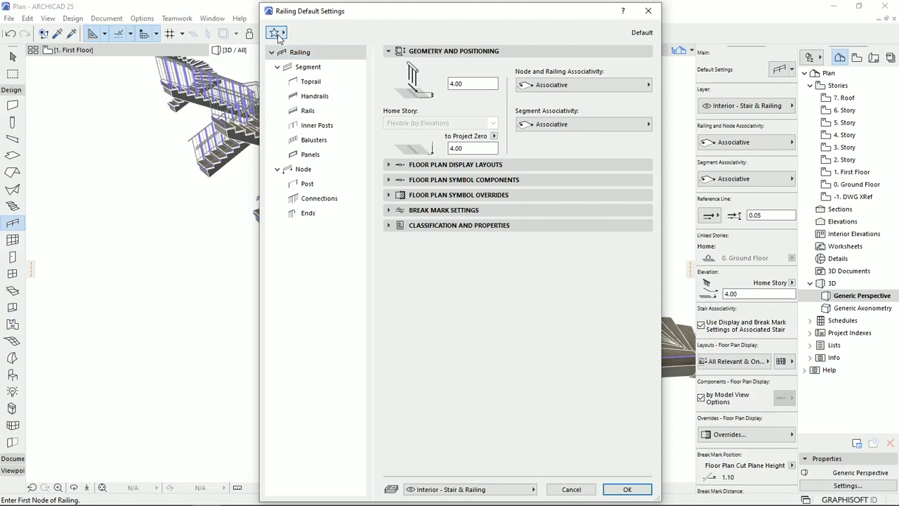
left_click(277, 35)
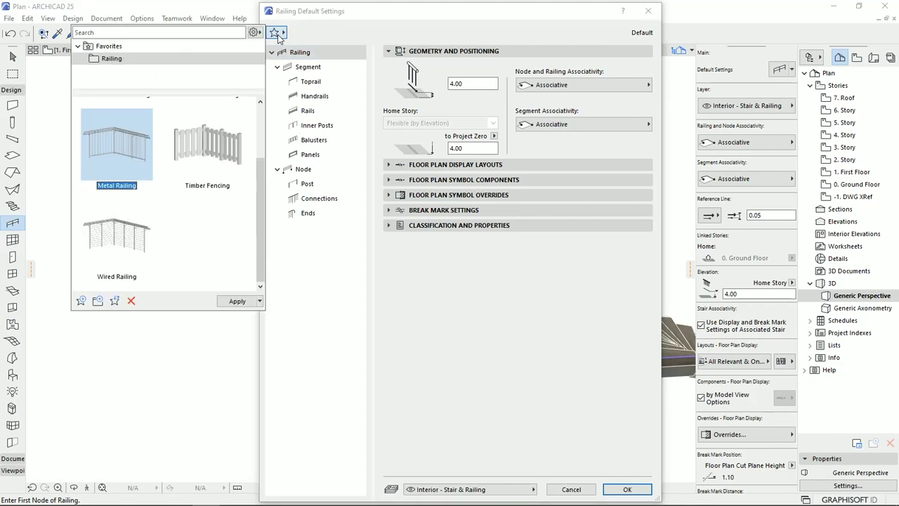
left_click(113, 241)
double_click(112, 241)
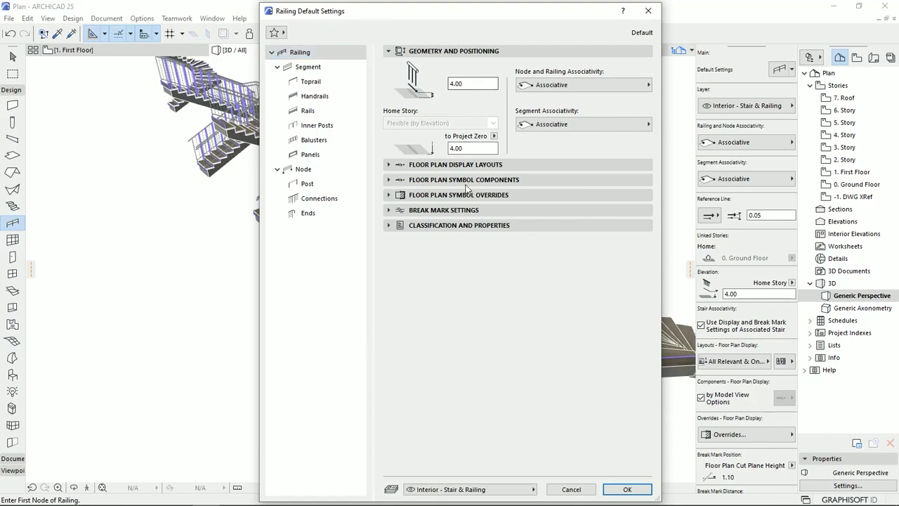
left_click(627, 490)
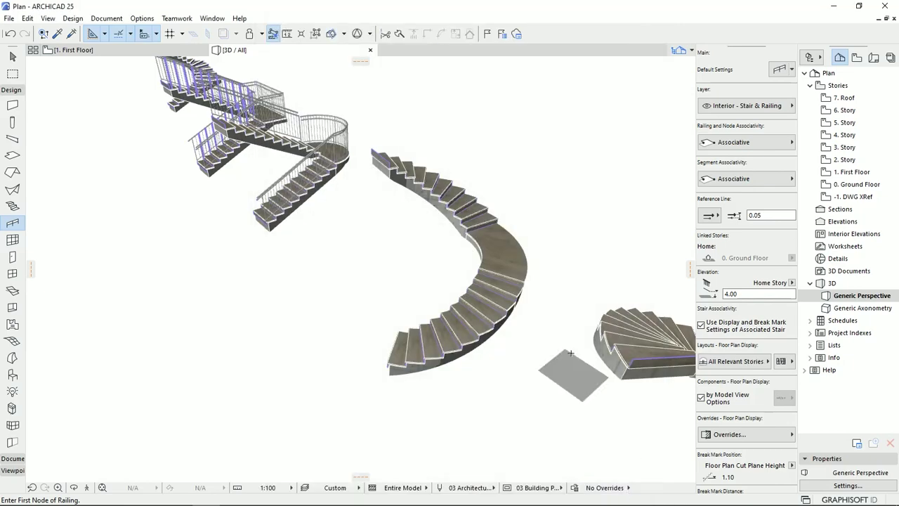
Step: Place a wired railing along the outer edge of the large curved stair and inspect its lower end
left_click(516, 312)
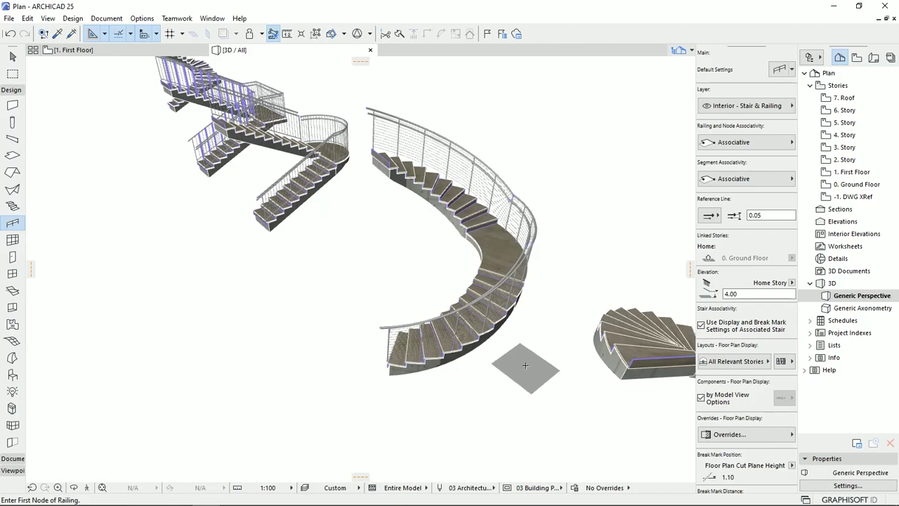
scroll(517, 294, "up", 2)
scroll(502, 288, "up", 4)
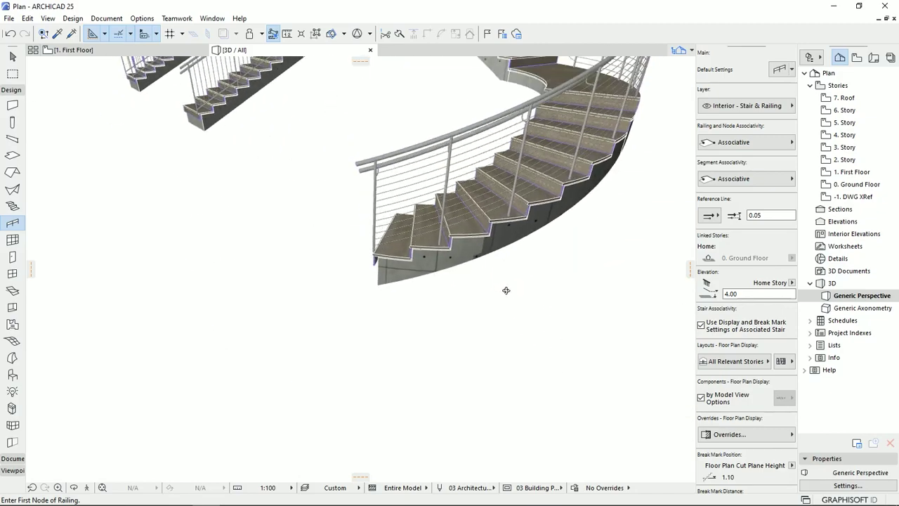
scroll(439, 271, "up", 1)
Step: Load the Glass Paneled Railing favorite as the railing default
middle_click_drag(439, 270, 128, 198, "shift")
scroll(401, 319, "down", 4)
scroll(406, 286, "down", 1)
middle_click_drag(429, 274, 435, 316)
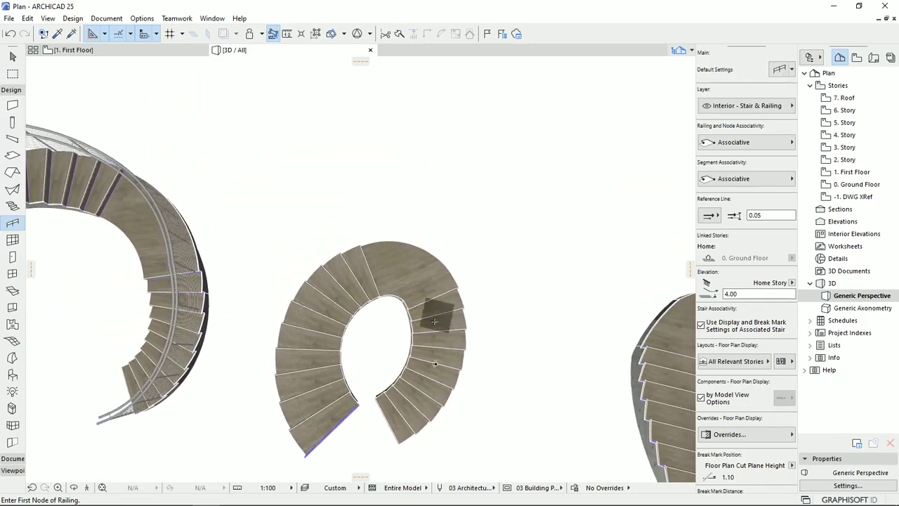
middle_click_drag(426, 353, 239, 240)
middle_click_drag(552, 281, 469, 243)
middle_click_drag(342, 265, 500, 316)
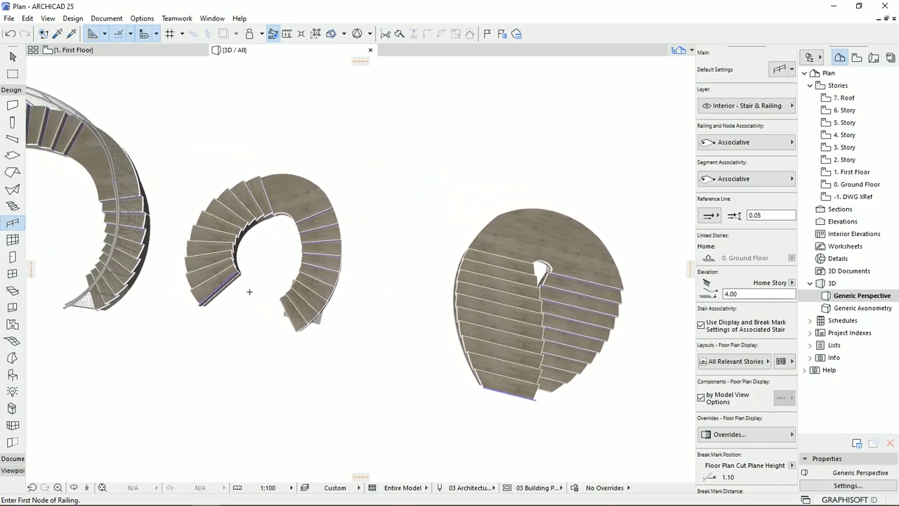
left_click(779, 70)
left_click(276, 32)
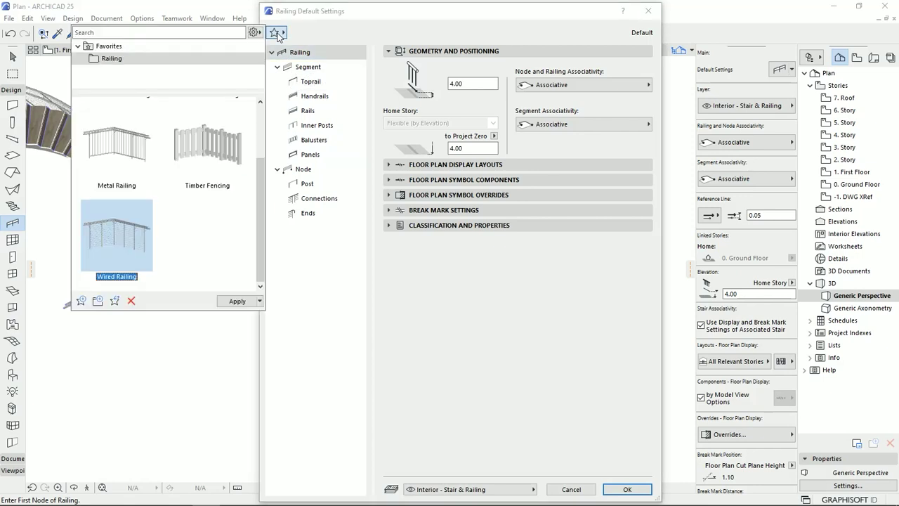
scroll(204, 134, "up", 2)
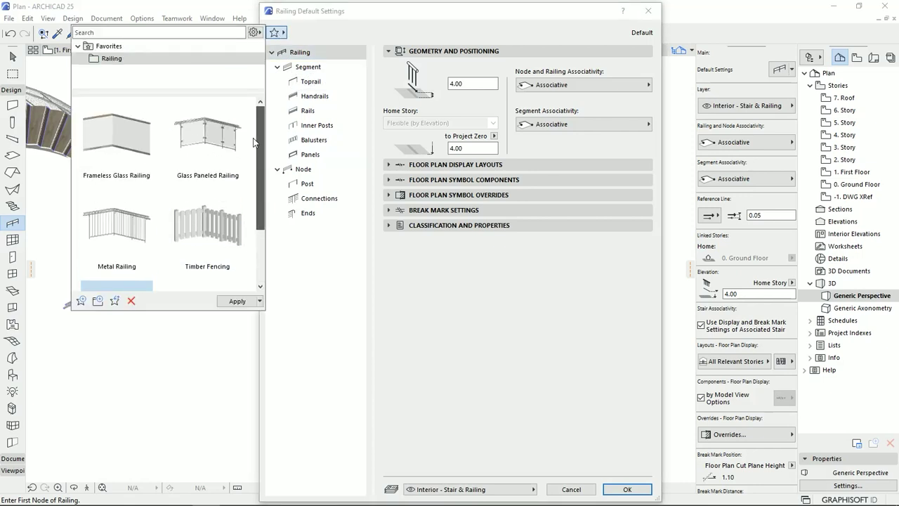
double_click(201, 141)
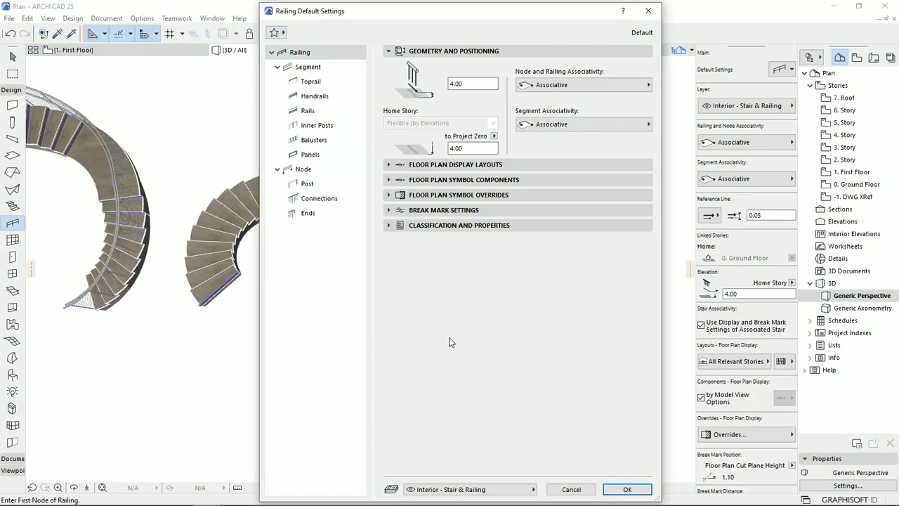
left_click(628, 489)
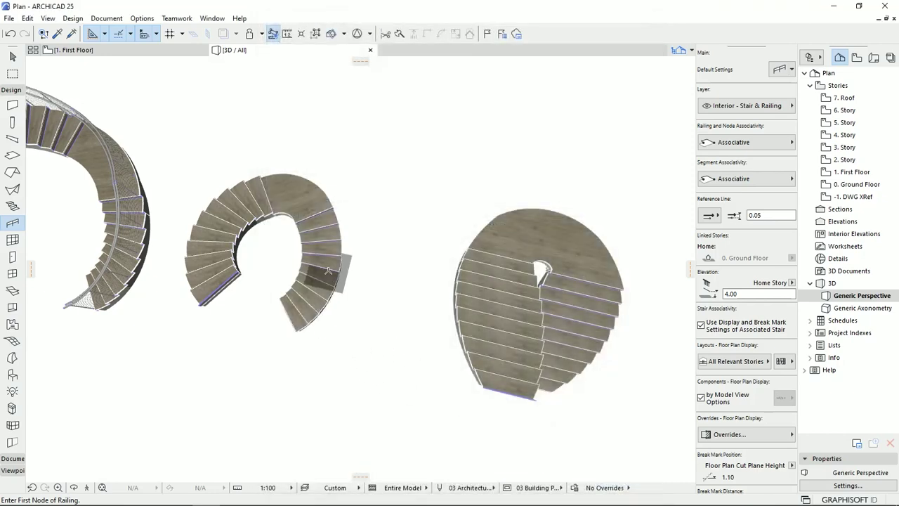
Step: Place a glass paneled railing along the outer edge of the horseshoe-shaped stair and inspect it
left_click(345, 283)
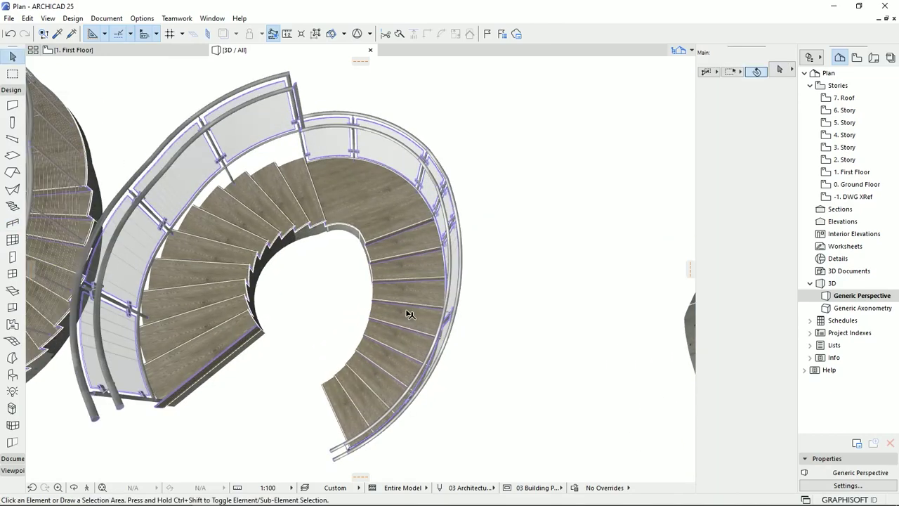
middle_click_drag(411, 314, 292, 108, "shift")
middle_click_drag(297, 192, 311, 233, "shift")
scroll(318, 232, "down", 2)
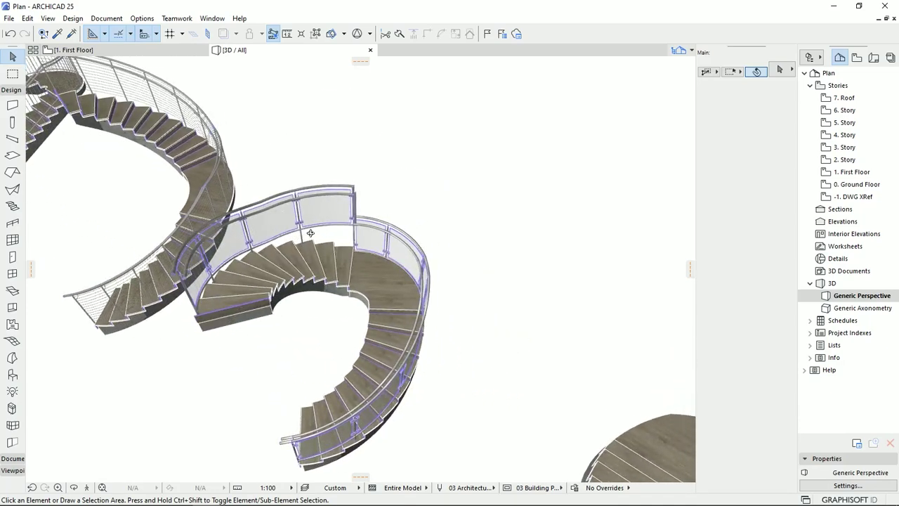
left_click(335, 204)
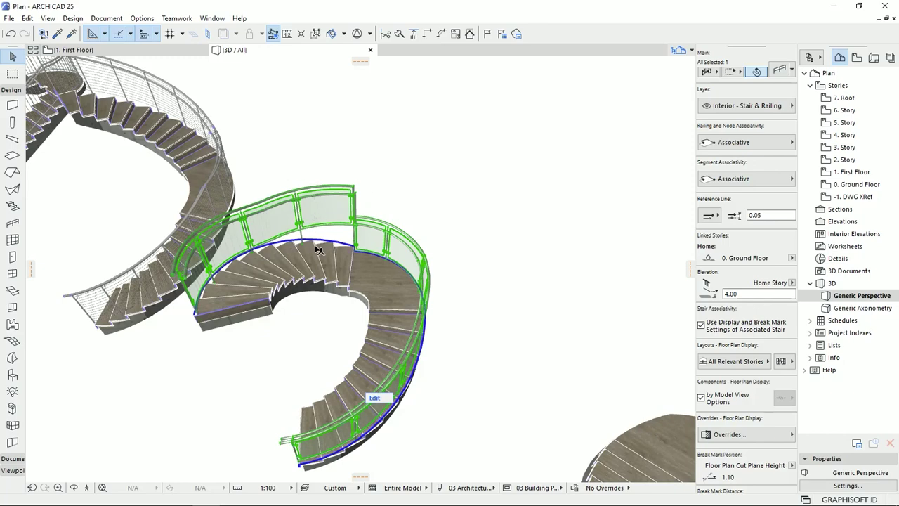
middle_click_drag(402, 292, 202, 102, "shift")
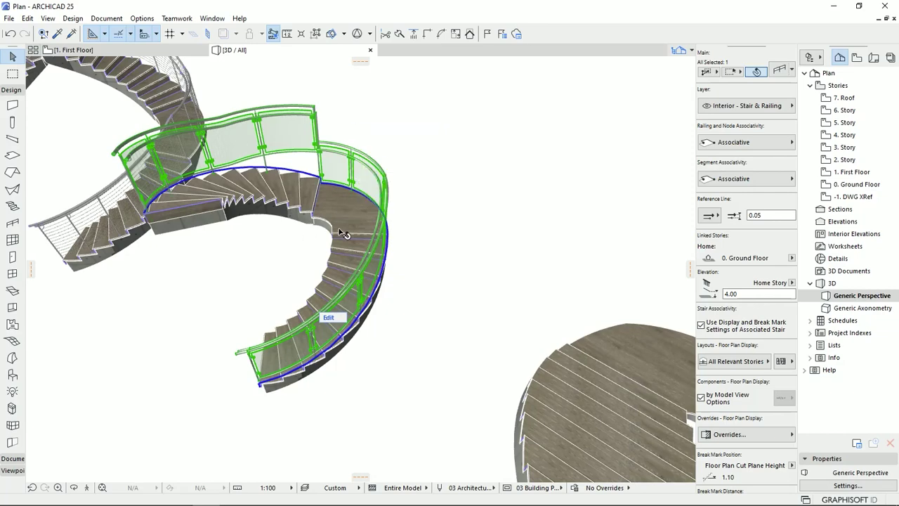
scroll(548, 396, "up", 5)
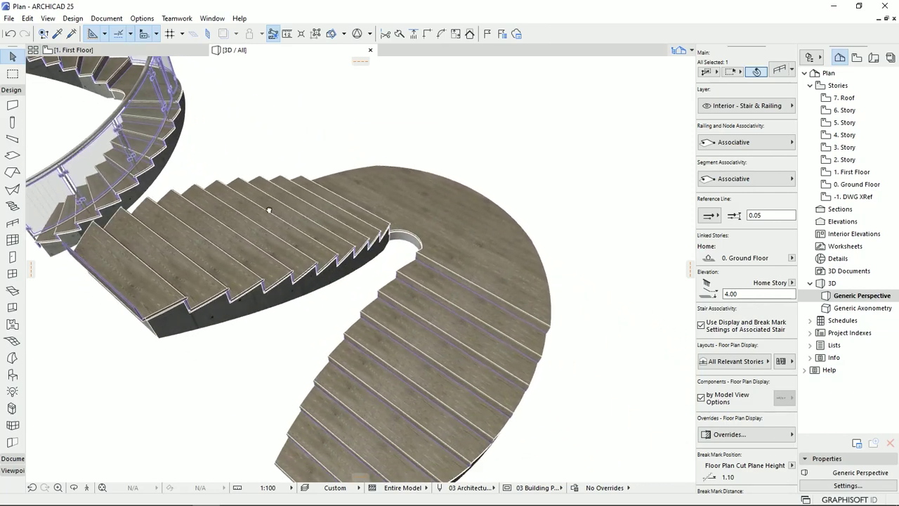
key("Escape")
Step: Place a glass paneled railing along the outer edge of the wide stair with the narrow central opening
scroll(410, 376, "down", 3)
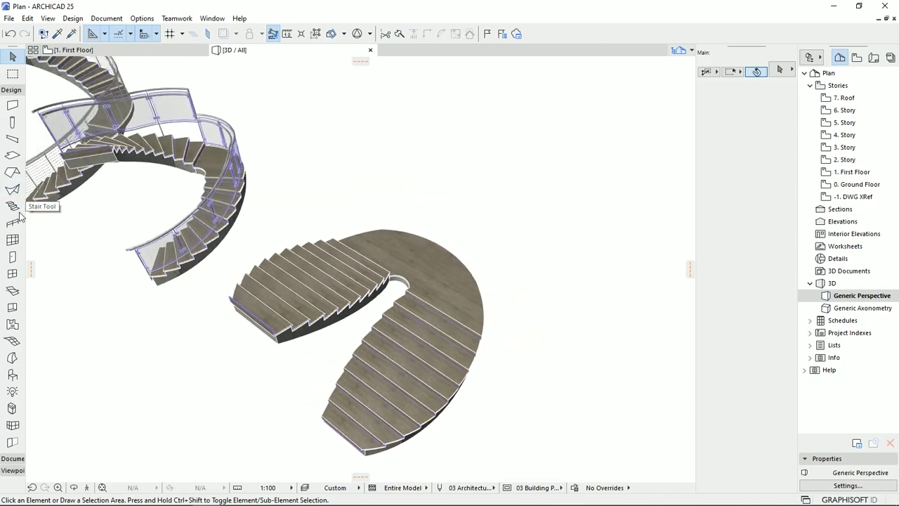
left_click(12, 225)
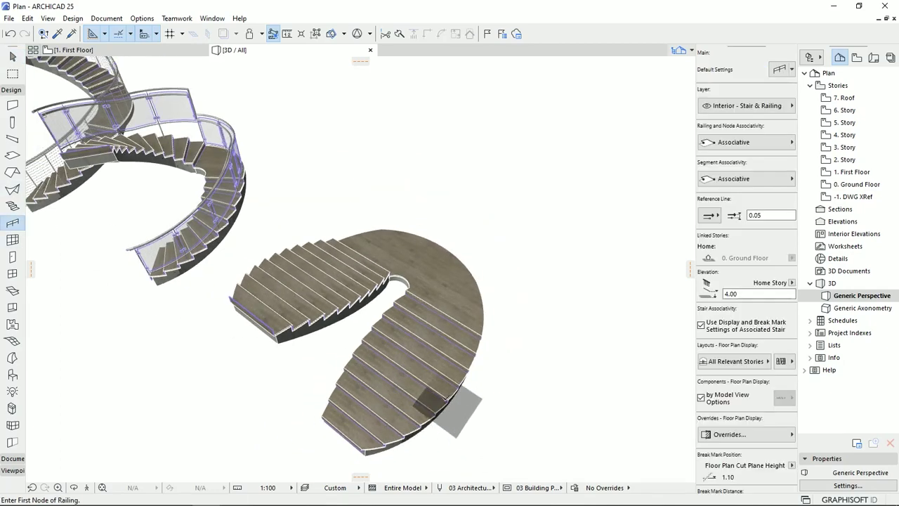
middle_click_drag(505, 416, 173, 241, "shift")
scroll(589, 219, "up", 4)
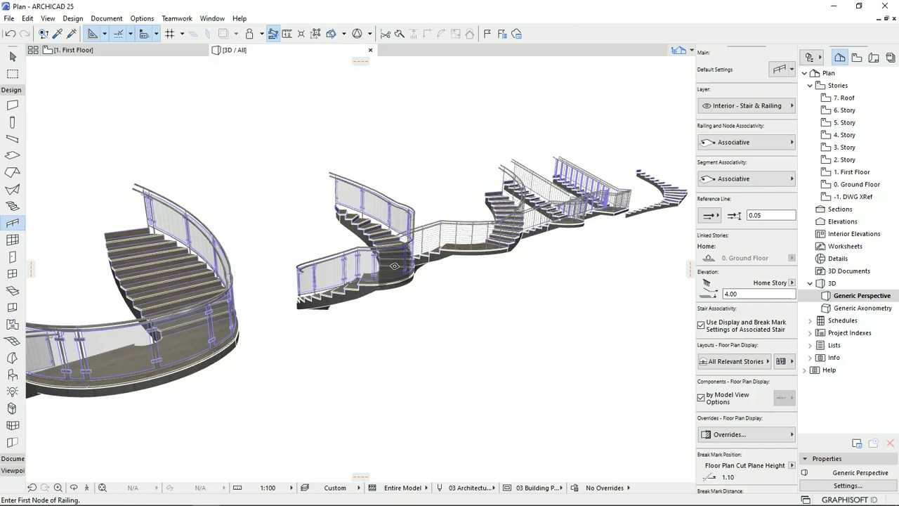
key("shift")
middle_click_drag(397, 271, 432, 355, "shift")
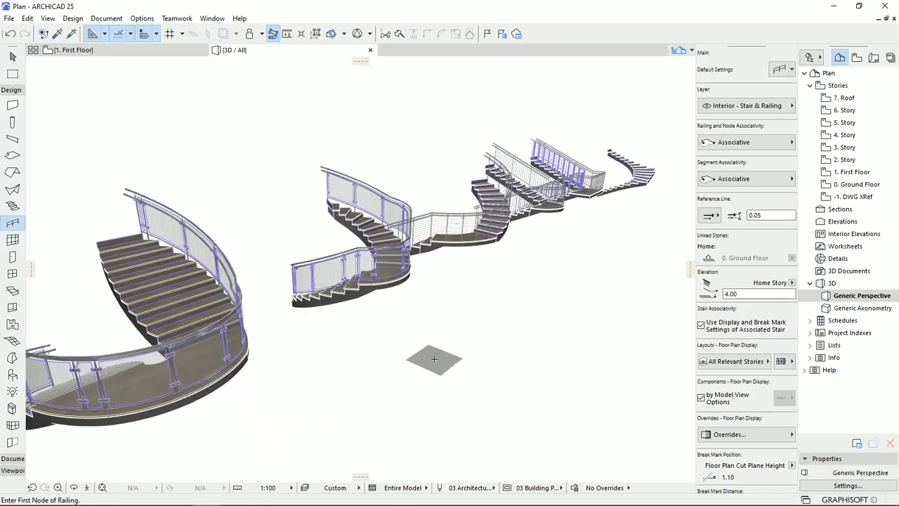